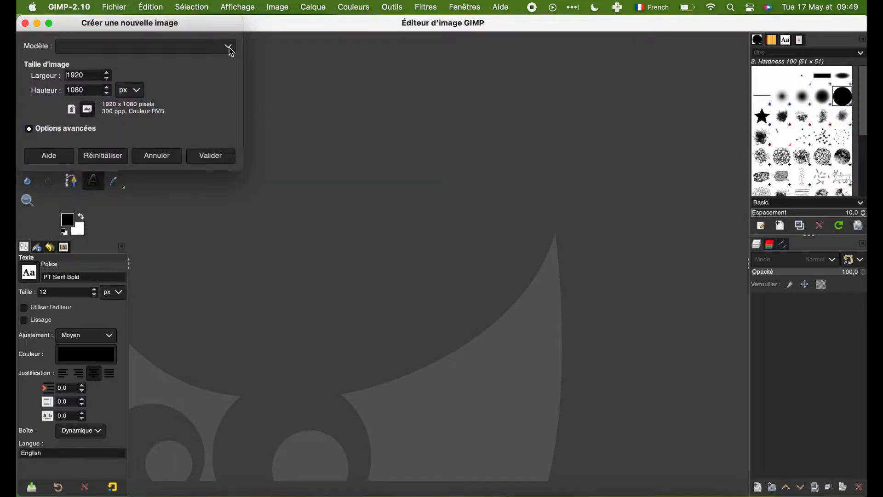
# Step: Create a new image from the 85×55 Western Europe Business Card template
pyautogui.click(228, 47)
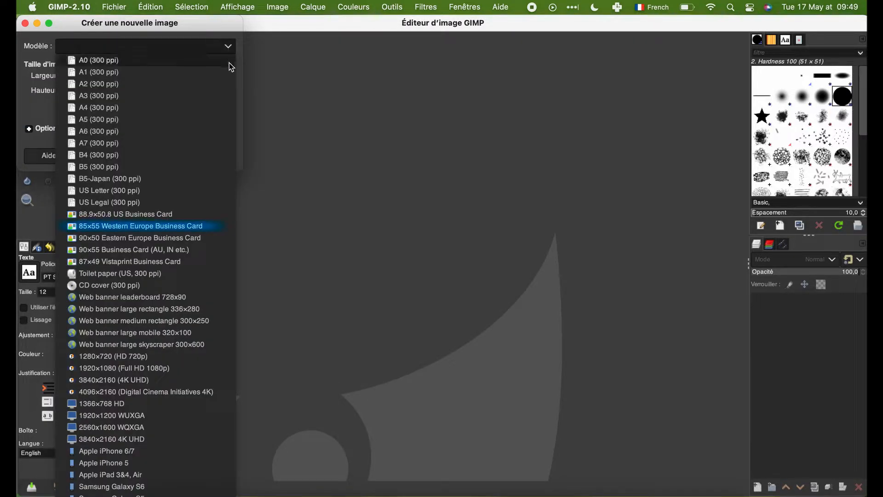
pyautogui.click(200, 228)
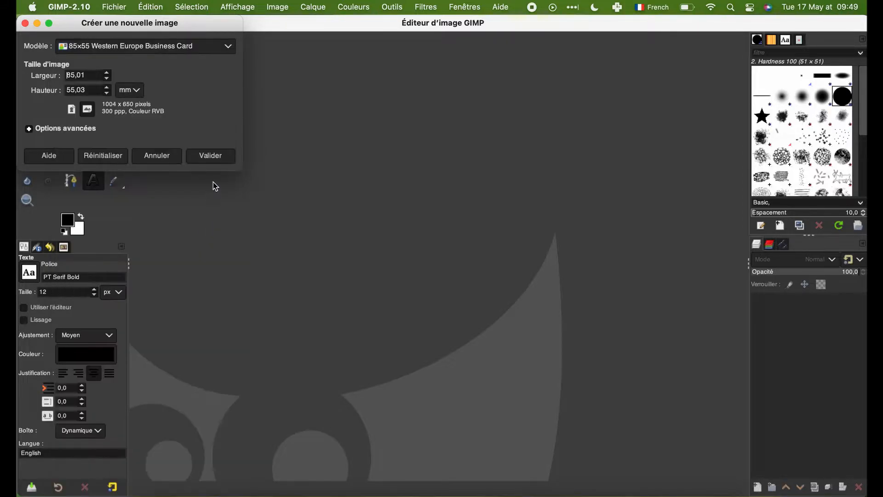
pyautogui.click(214, 159)
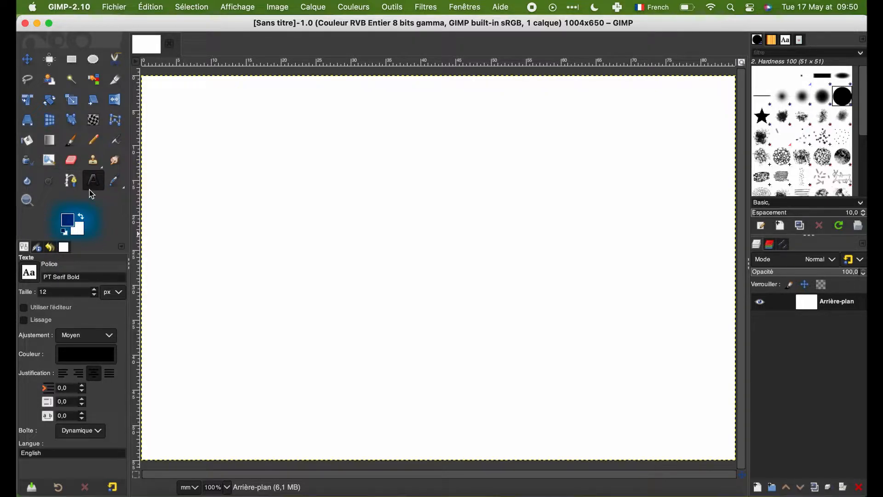
# Step: Reset the foreground and background colours, and set the foreground colour to light blue
pyautogui.click(64, 231)
pyautogui.click(68, 220)
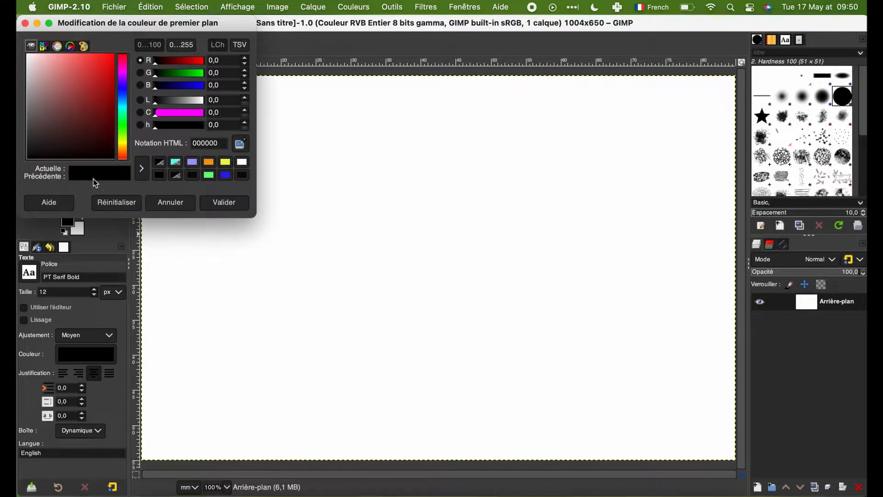
pyautogui.moveTo(123, 122)
pyautogui.mouseDown()
pyautogui.moveTo(124, 92)
pyautogui.moveTo(125, 108)
pyautogui.mouseUp()
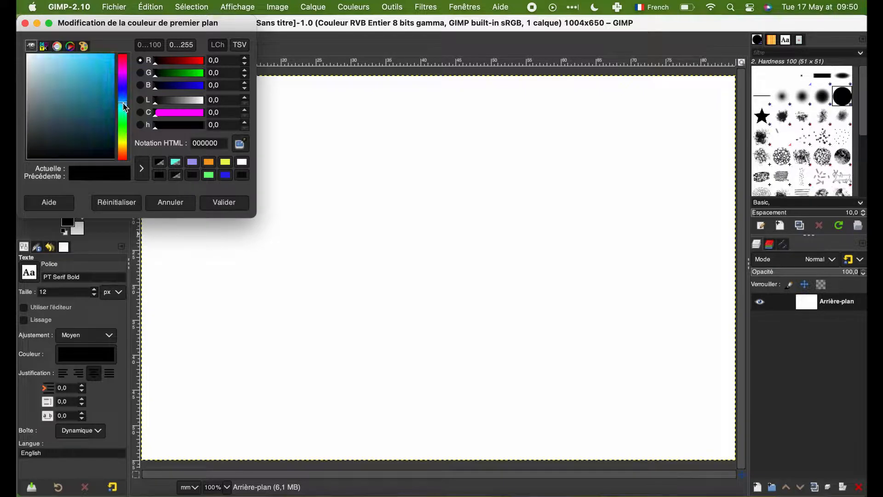
pyautogui.click(59, 57)
pyautogui.click(224, 202)
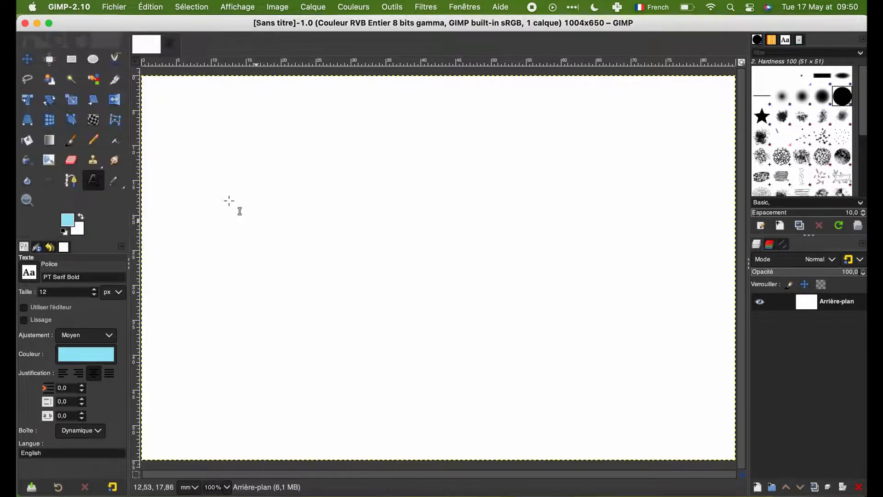
# Step: Set the background colour to a pale yellow
pyautogui.click(80, 232)
pyautogui.moveTo(123, 138)
pyautogui.mouseDown()
pyautogui.moveTo(123, 124)
pyautogui.moveTo(124, 145)
pyautogui.mouseUp()
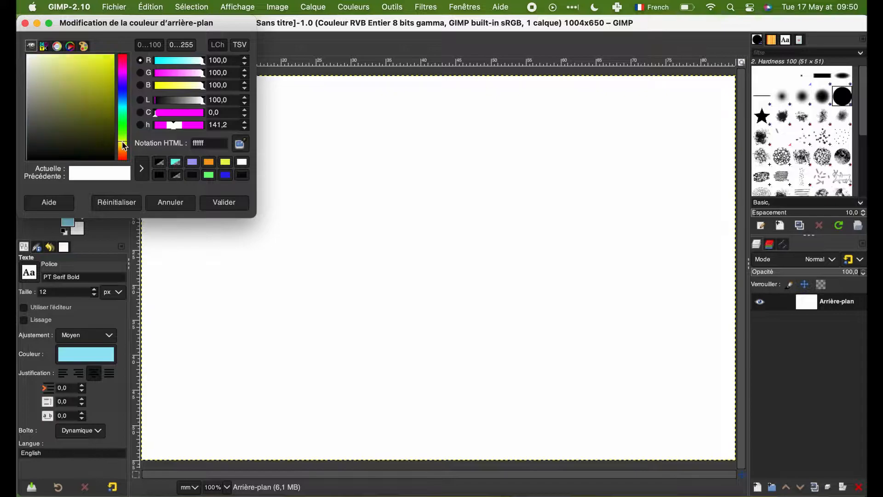
pyautogui.click(64, 77)
pyautogui.click(220, 202)
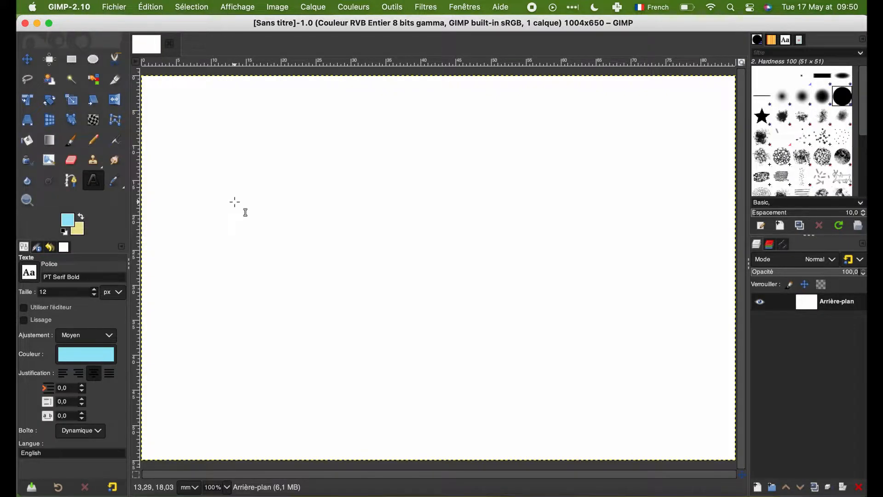
# Step: Apply a linear PP vers AP (RVB) gradient about 114 mm long diagonally across the card, from beyond its lower-left to its upper-right corner
pyautogui.press('-')
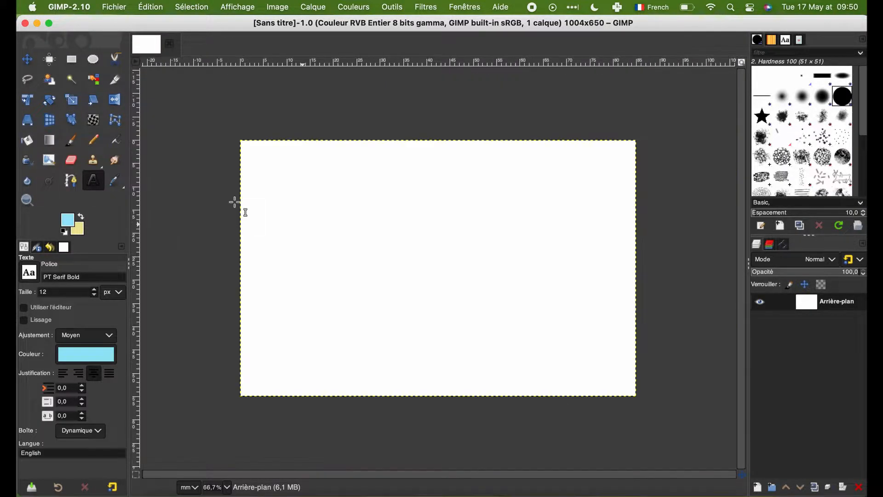
pyautogui.press('-')
pyautogui.press('-')
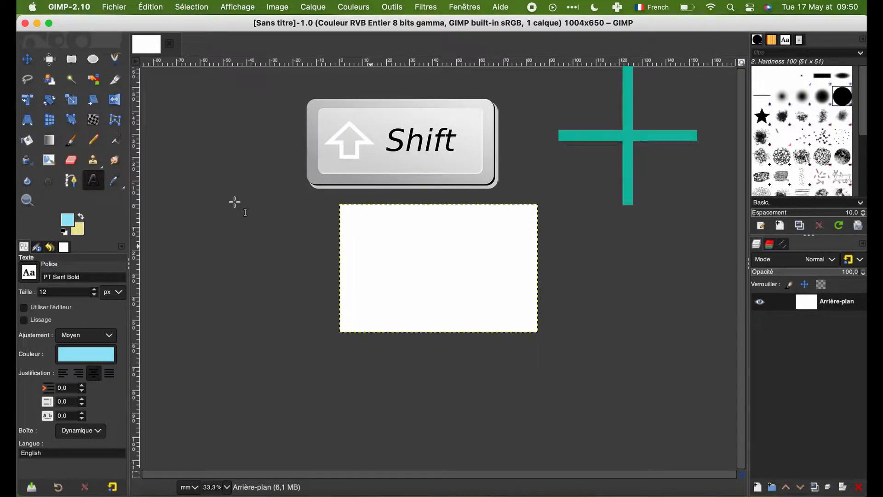
pyautogui.hotkey('shift', '+')
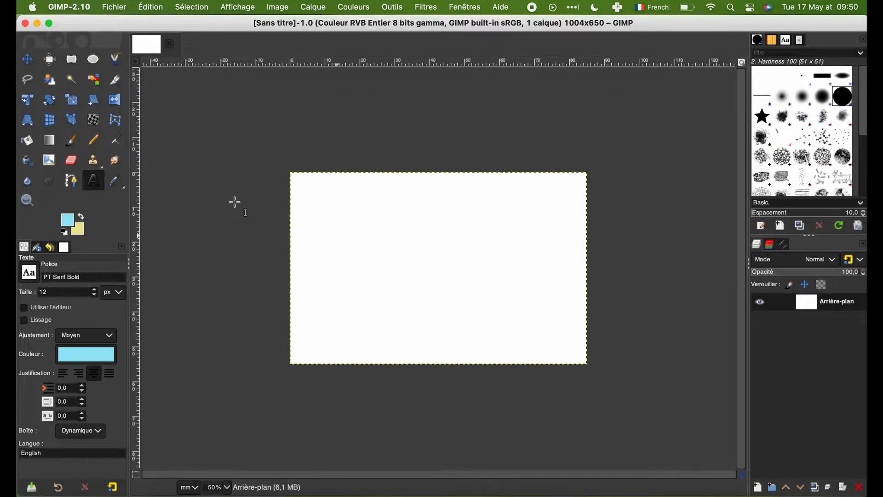
pyautogui.hotkey('shift', '+')
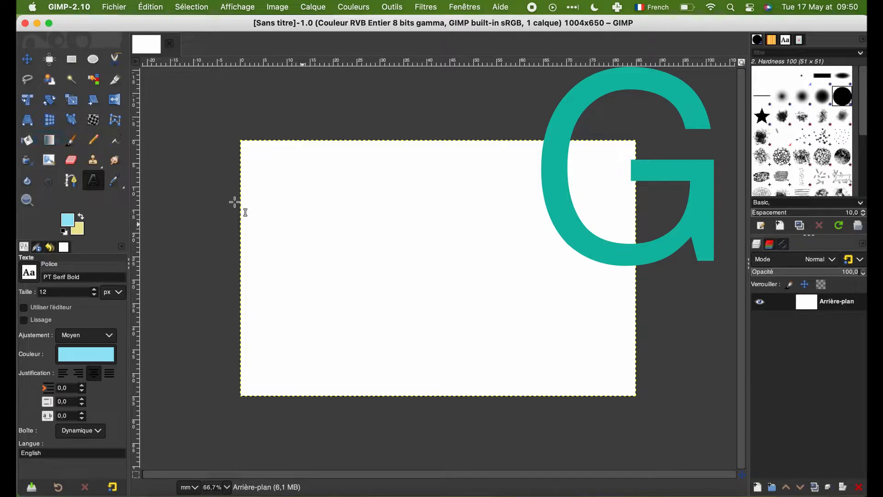
pyautogui.press('g')
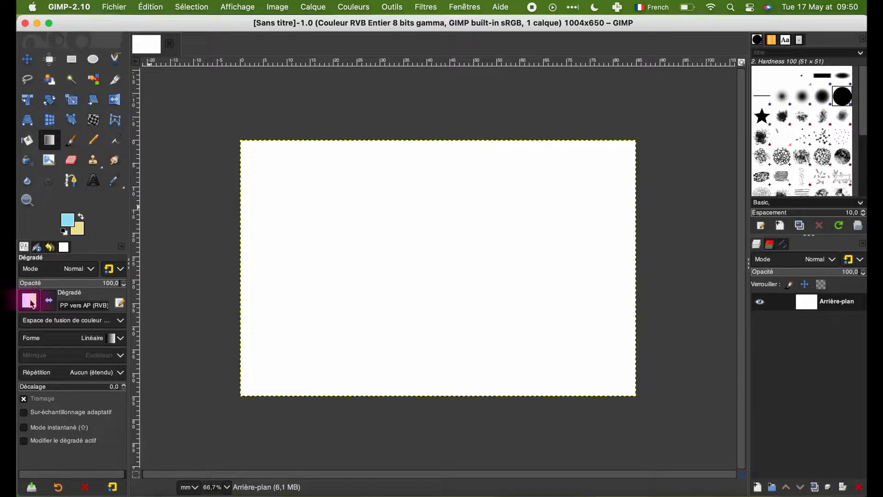
pyautogui.click(29, 301)
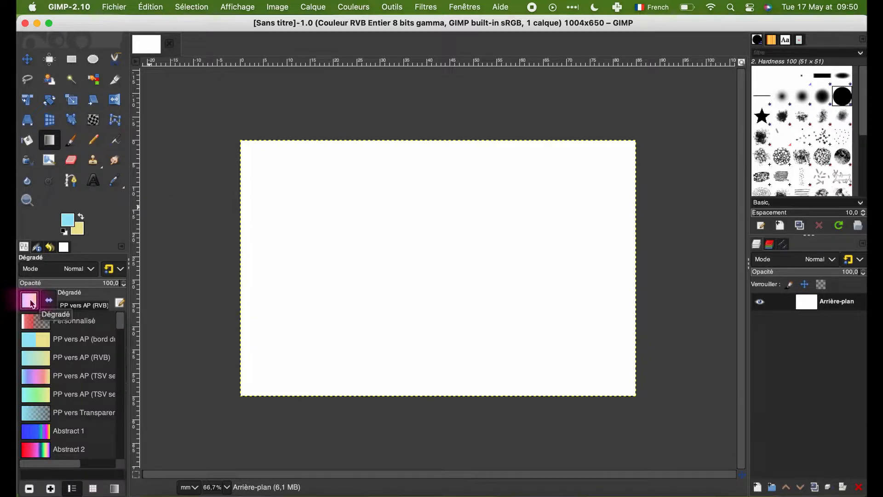
pyautogui.click(35, 363)
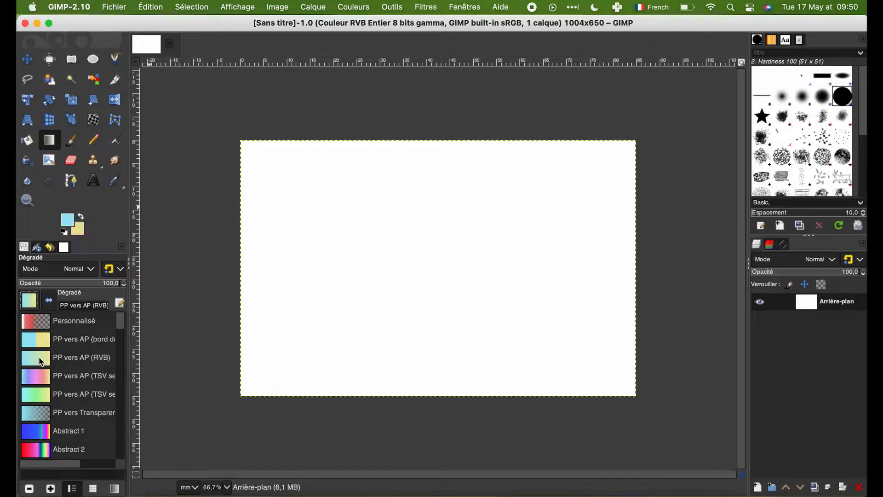
pyautogui.click(189, 407)
pyautogui.moveTo(200, 408); pyautogui.dragTo(653, 133)
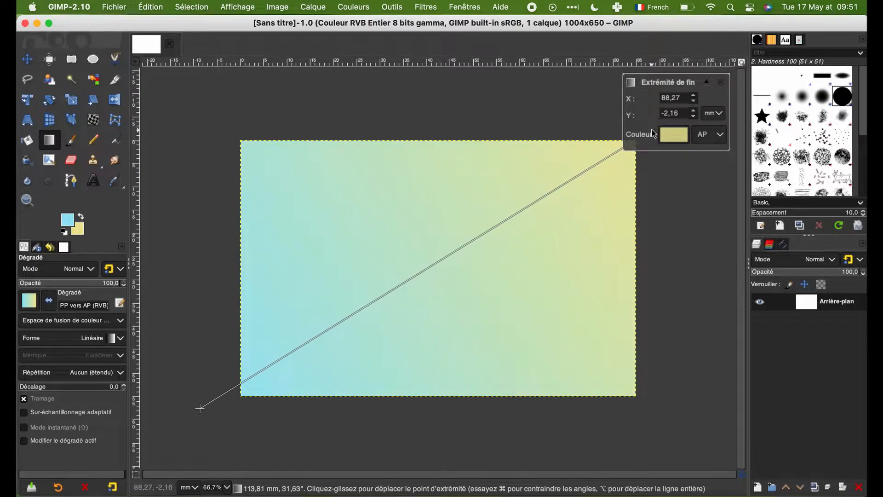
# Step: Recolour the gradient by swapping its two colours, with light yellow as foreground and a brighter cyan as background
pyautogui.click(81, 216)
pyautogui.click(66, 222)
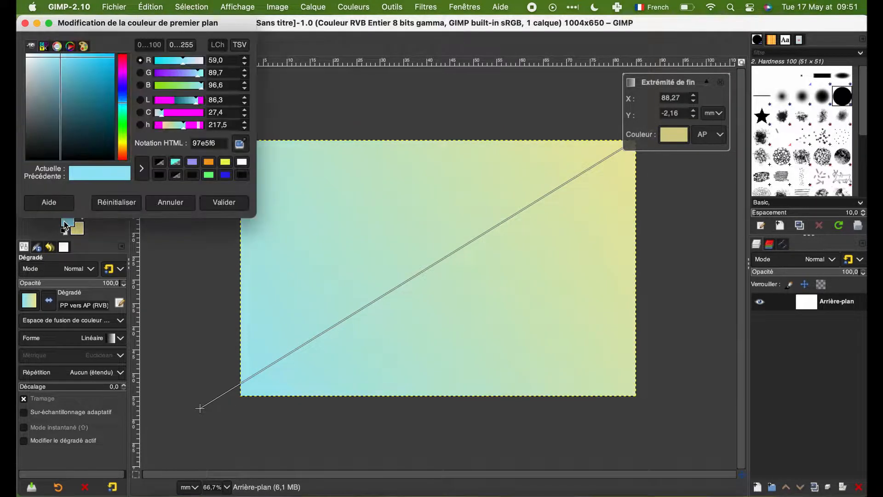
pyautogui.click(208, 205)
pyautogui.click(77, 228)
pyautogui.click(123, 108)
pyautogui.click(81, 54)
pyautogui.click(221, 204)
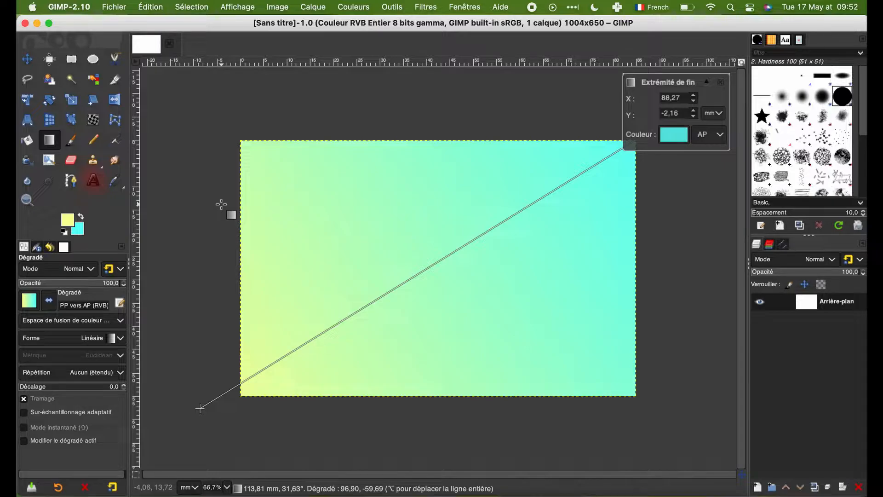
# Step: Reset the colours to black and white and choose the Robert font for the Text tool
pyautogui.click(95, 181)
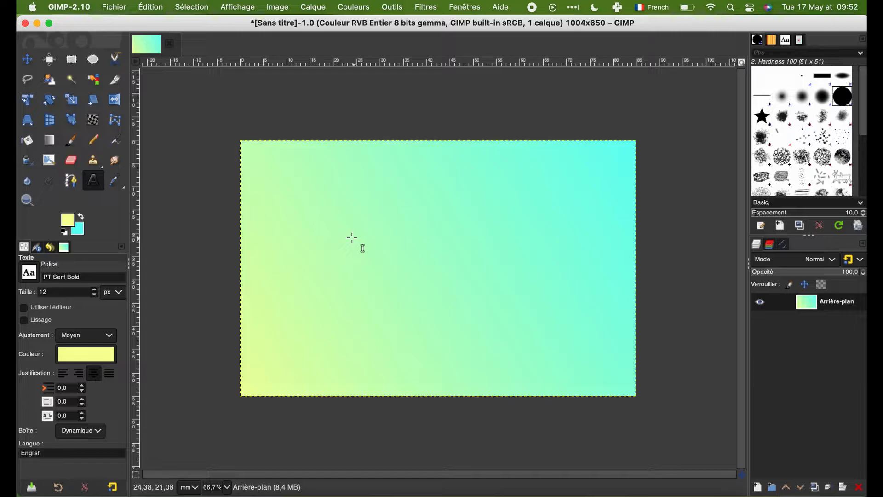
pyautogui.click(65, 231)
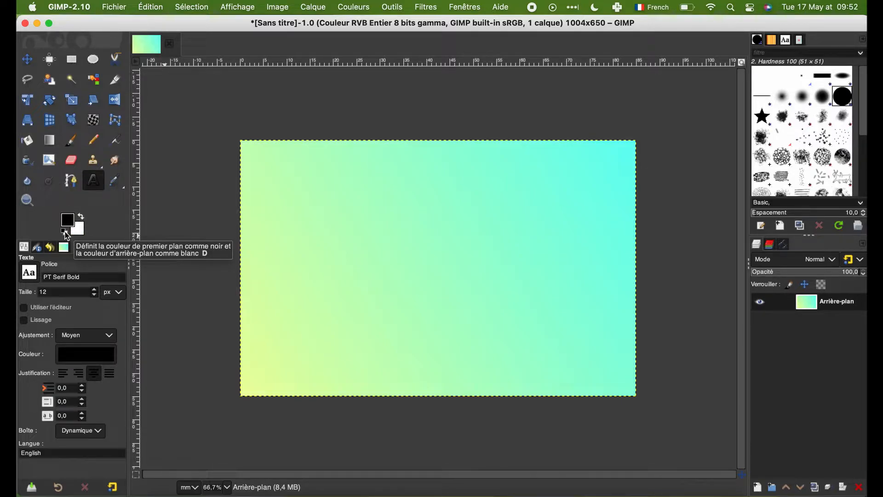
pyautogui.click(28, 272)
pyautogui.scroll(-3, 45, 350)
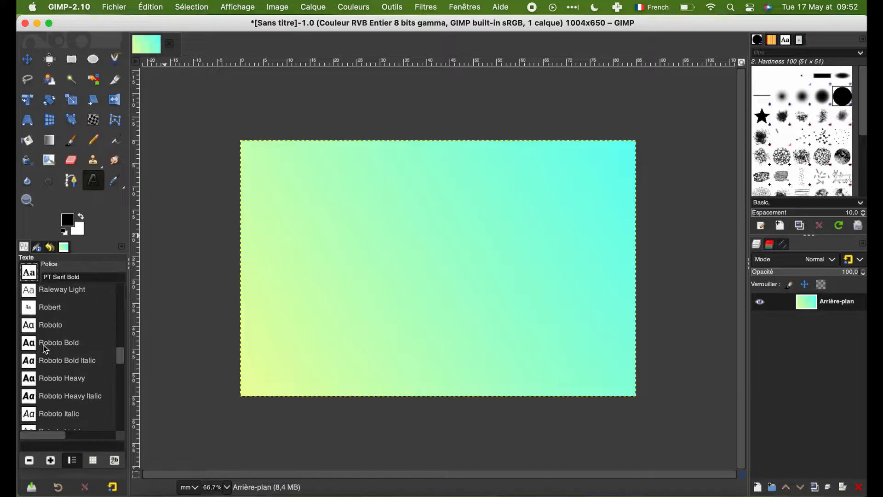
pyautogui.scroll(-1, 45, 350)
pyautogui.scroll(1, 46, 349)
pyautogui.click(46, 307)
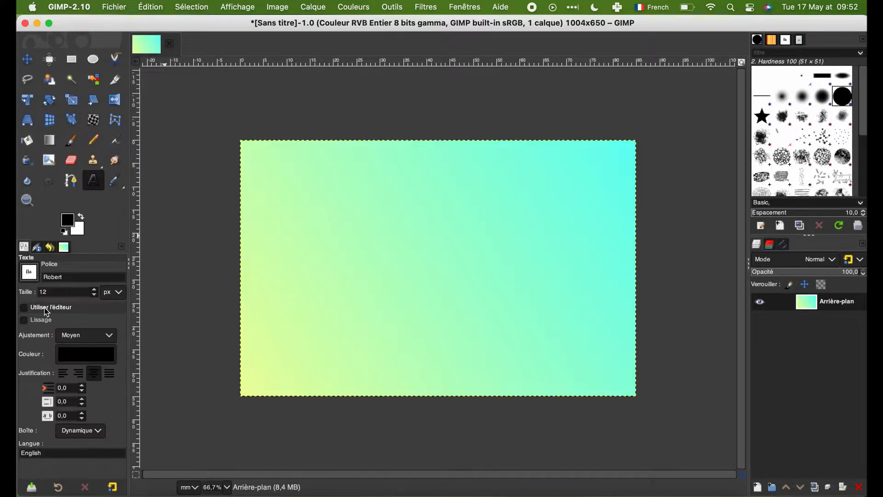
# Step: Add the text "Gimp" near the middle of the card at a size of 200 px
pyautogui.click(354, 238)
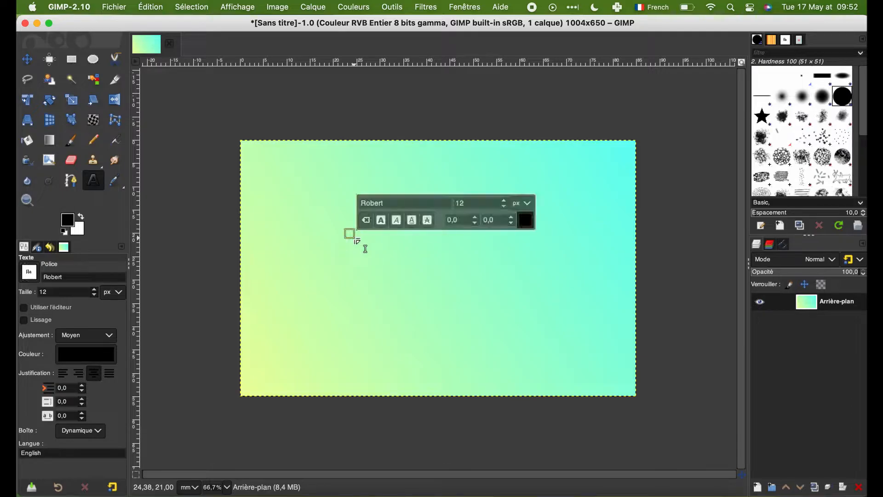
pyautogui.doubleClick(463, 203)
pyautogui.write('200')
pyautogui.click(358, 266)
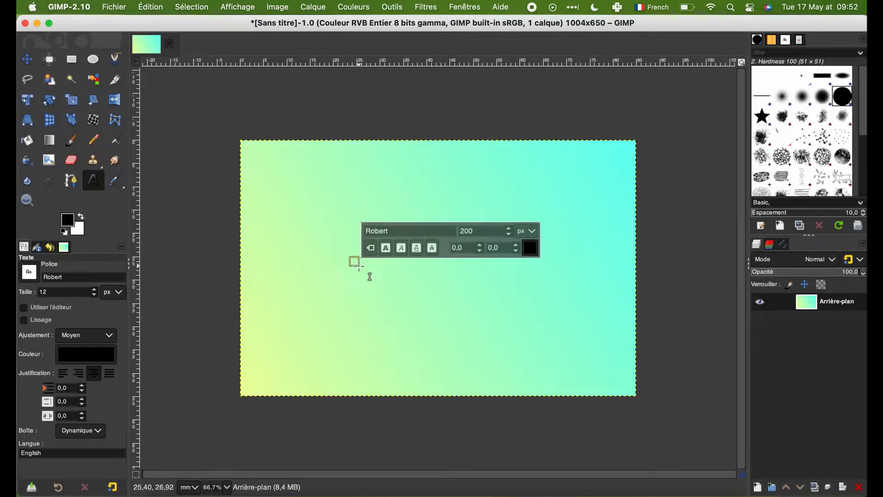
pyautogui.write('Gim')
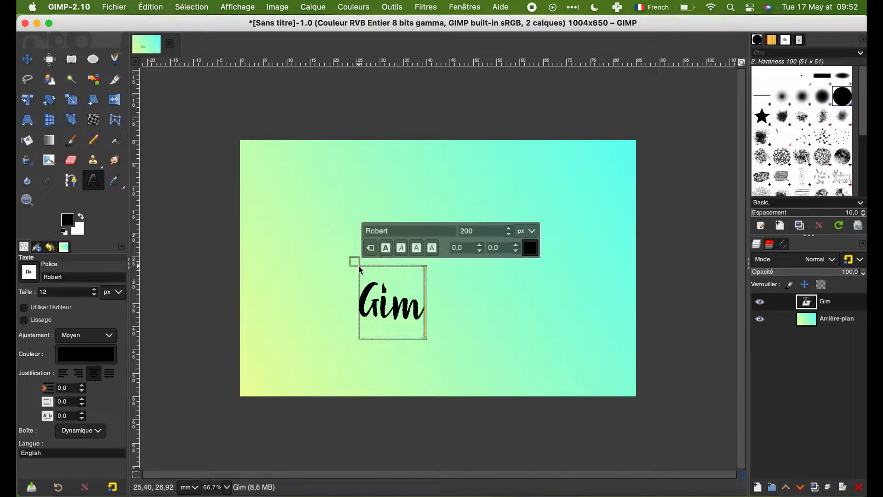
pyautogui.write('p')
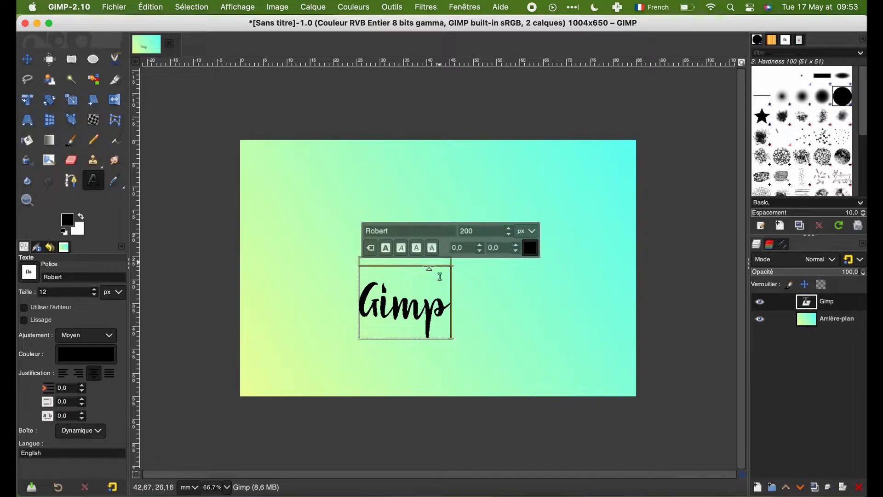
# Step: Set the size of the whole "Gimp" text to 500 px and leave text editing
pyautogui.moveTo(362, 298); pyautogui.dragTo(442, 301)
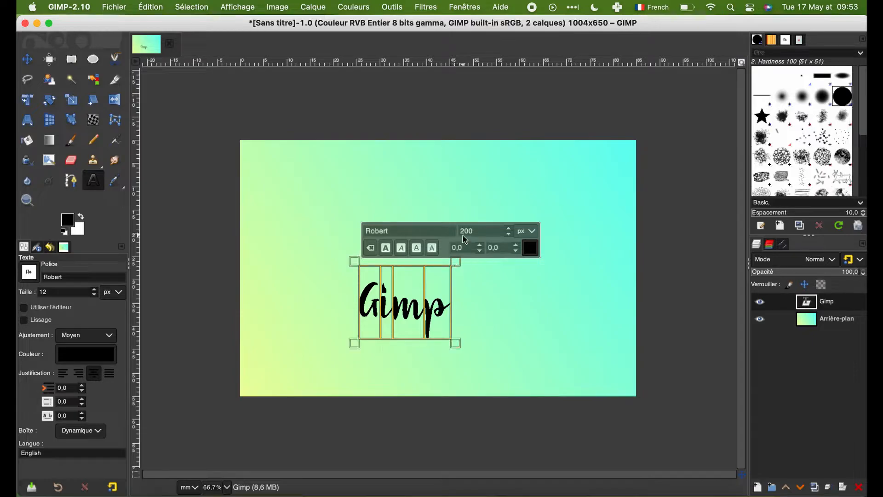
pyautogui.moveTo(464, 232); pyautogui.dragTo(451, 232)
pyautogui.write('5')
pyautogui.press('Return')
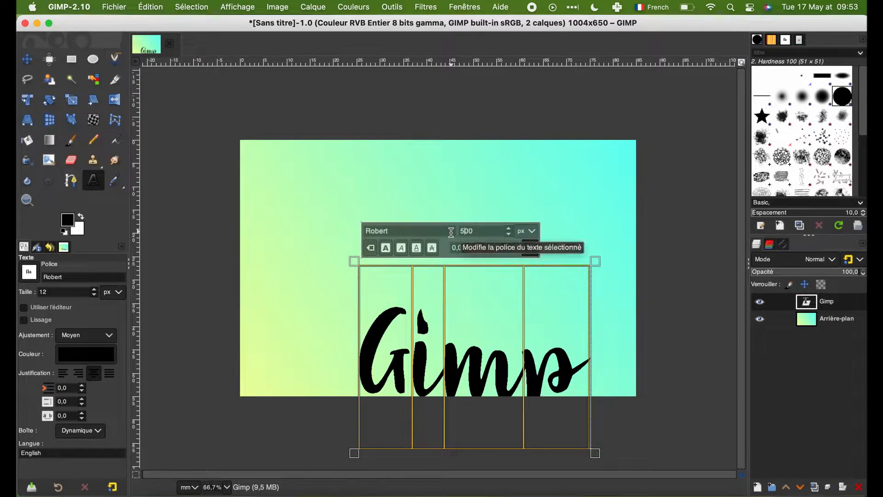
pyautogui.click(668, 286)
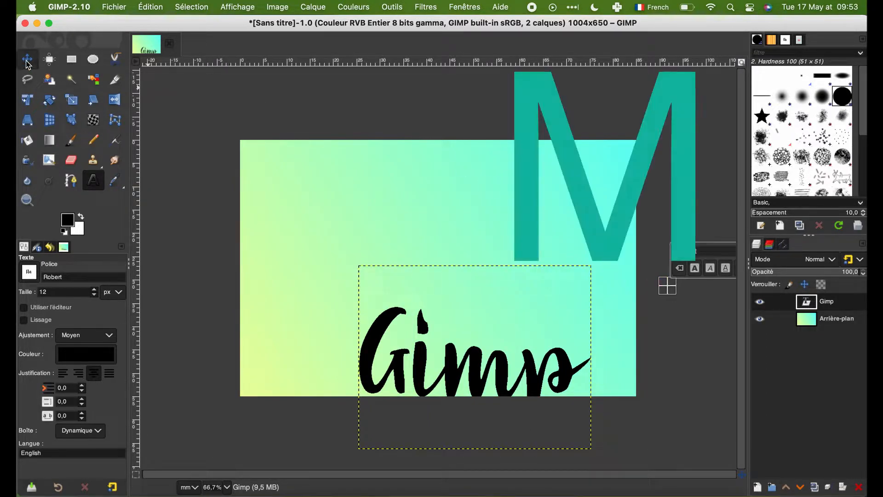
# Step: Move the "Gimp" text layer up to the centre of the card
pyautogui.click(28, 60)
pyautogui.moveTo(464, 390); pyautogui.dragTo(442, 297)
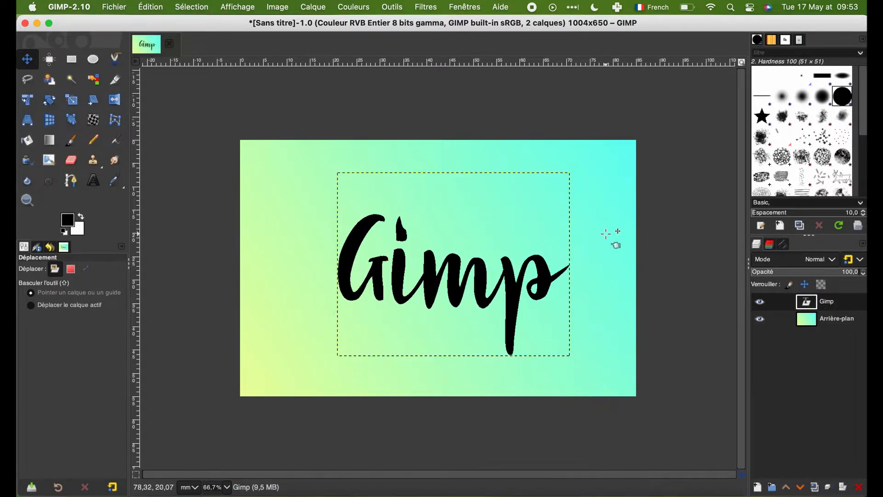
pyautogui.click(438, 269)
pyautogui.click(443, 249)
pyautogui.moveTo(442, 249); pyautogui.dragTo(453, 277)
pyautogui.press('super+z')
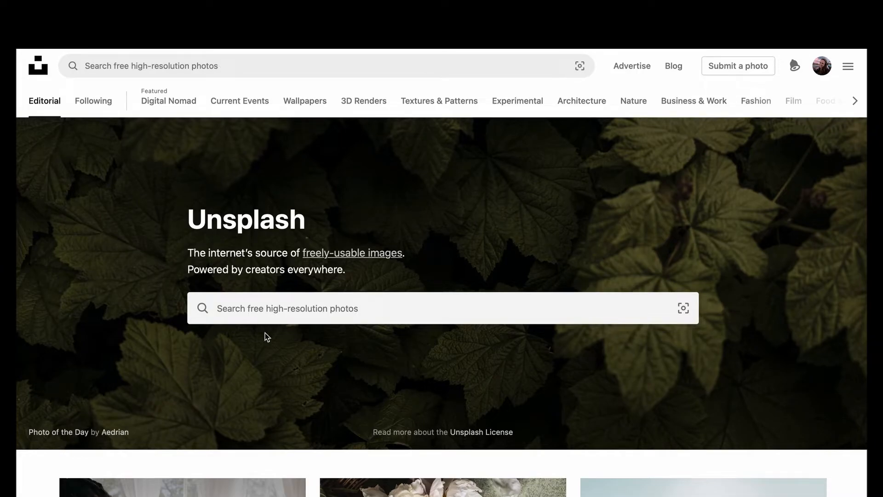
# Step: Switch to Unsplash, search for "plant" and browse the photos
pyautogui.click(272, 310)
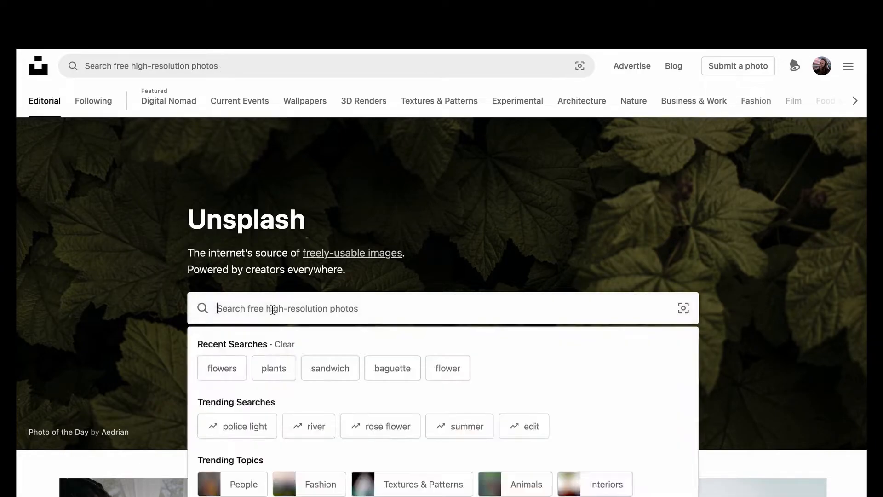
pyautogui.write('plant')
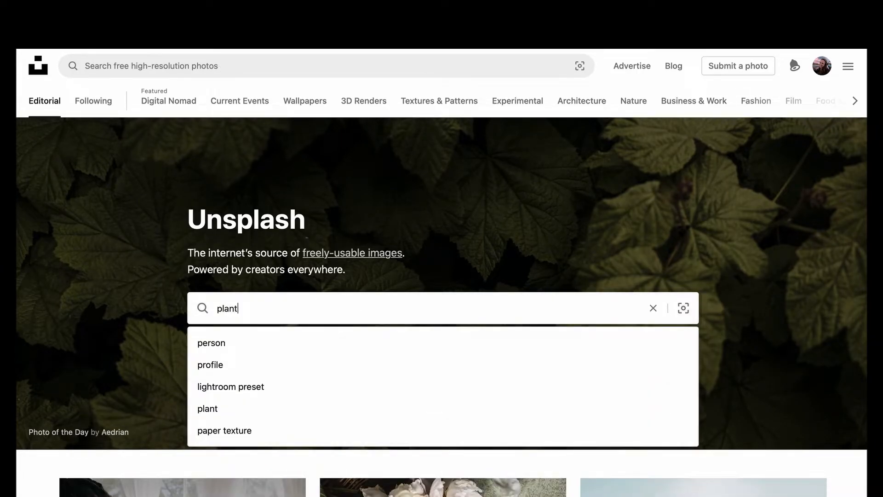
pyautogui.press('Return')
pyautogui.scroll(-15, 443, 270)
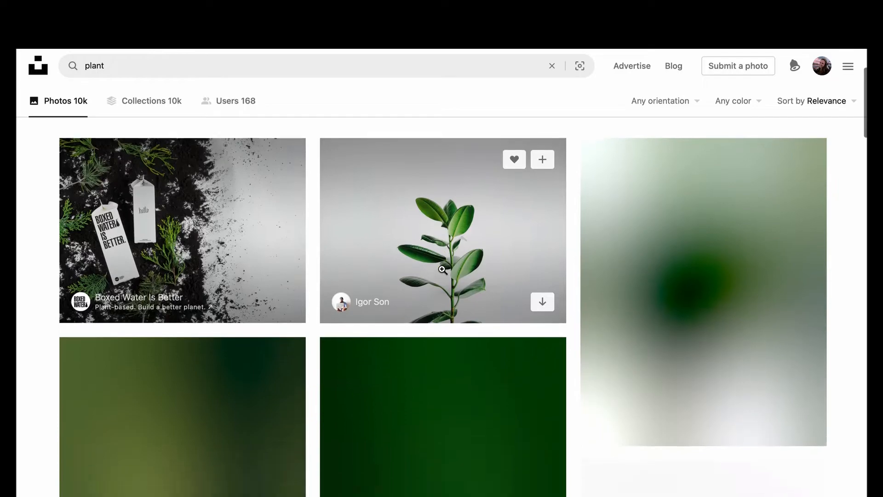
pyautogui.scroll(-10, 442, 270)
# Step: Search Unsplash for "flower" and look through the photos
pyautogui.write('/flower')
pyautogui.press('Return')
pyautogui.scroll(-15, 845, 372)
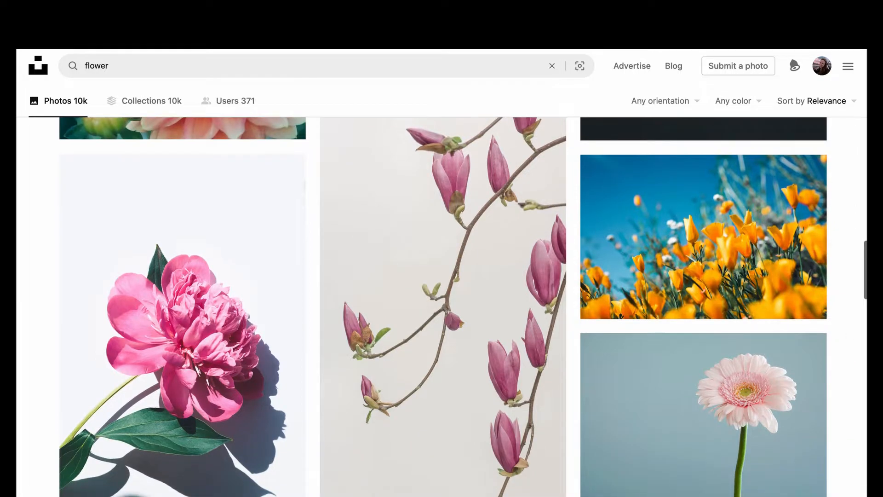
# Step: Switch to GIMP and open fleur.jpg, fleur2.jpg and fleur3.jpg from the Downloads folder
pyautogui.scroll(-12, 427, 261)
pyautogui.scroll(-3, 426, 261)
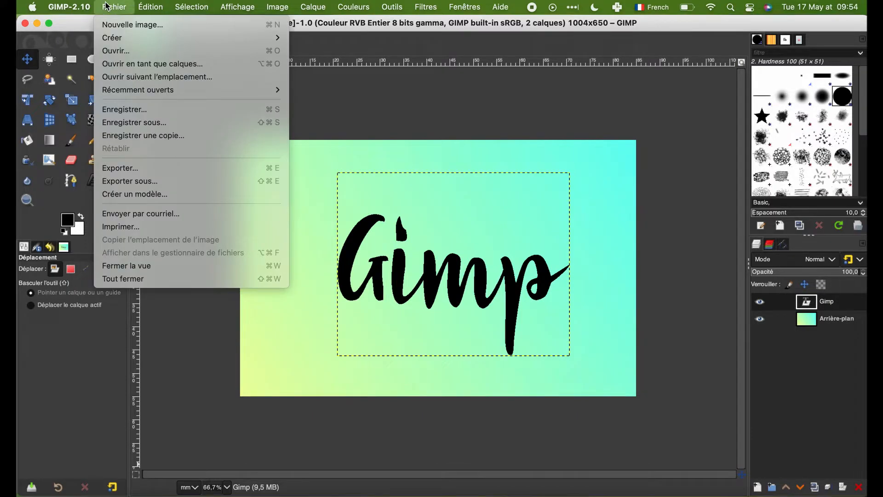
pyautogui.click(115, 50)
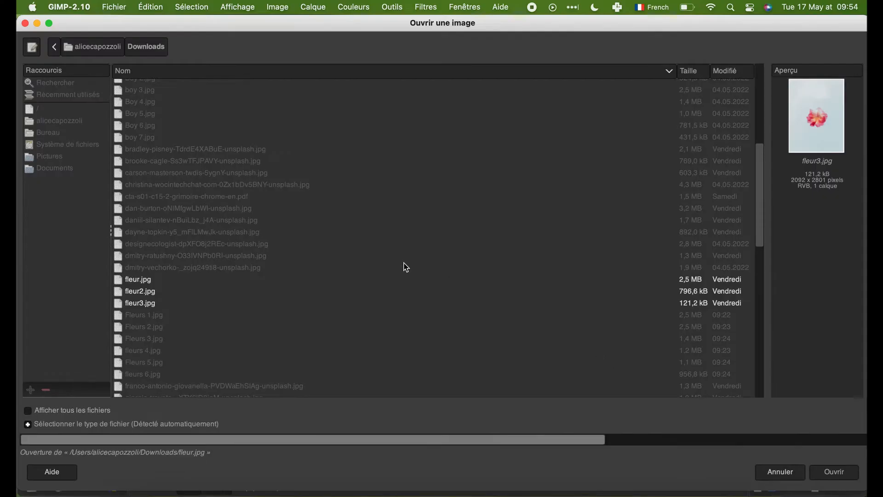
pyautogui.press('Return')
pyautogui.press('Return')
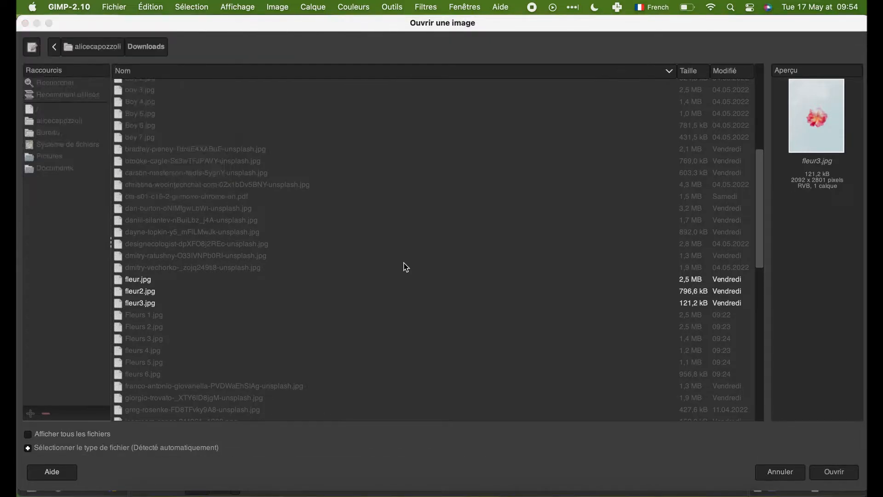
pyautogui.press('Return')
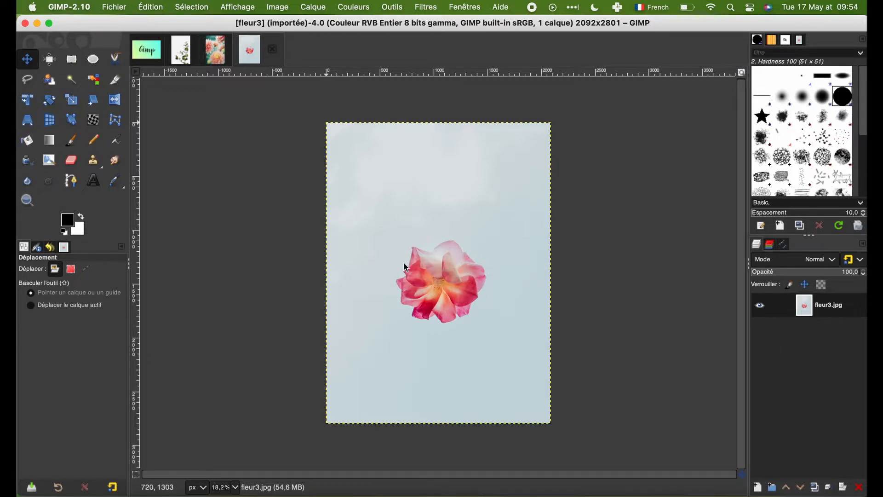
# Step: Add an alpha channel to the fleur3.jpg layer
pyautogui.rightClick(806, 313)
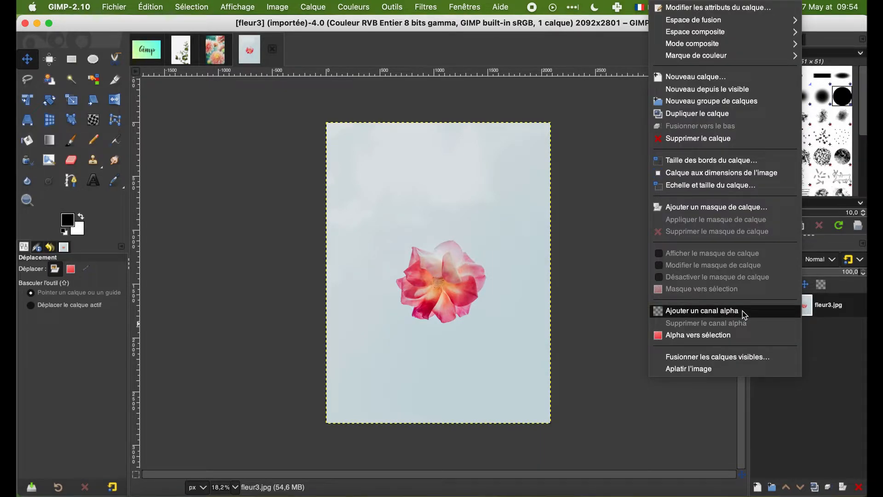
pyautogui.click(742, 313)
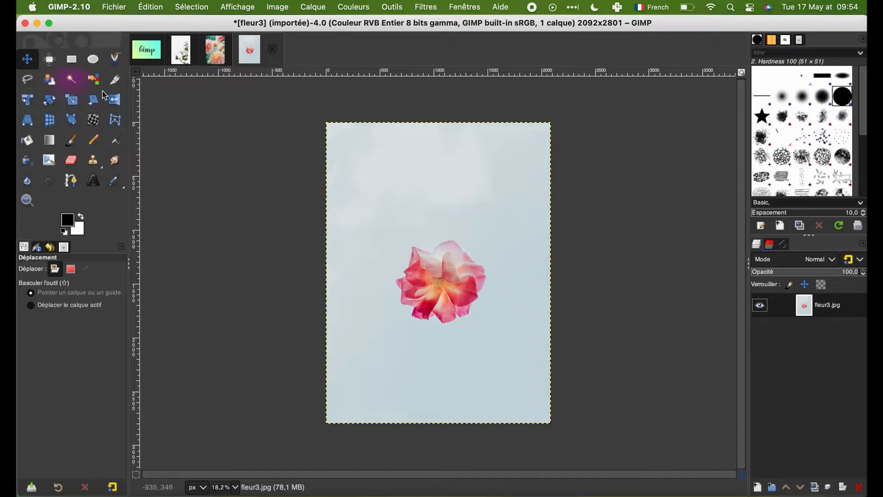
# Step: Try to select the pale blue background of fleur3.jpg with Fuzzy Select and activate Select by Color
pyautogui.click(71, 80)
pyautogui.click(453, 218)
pyautogui.press('super')
pyautogui.press('+')
pyautogui.press('+')
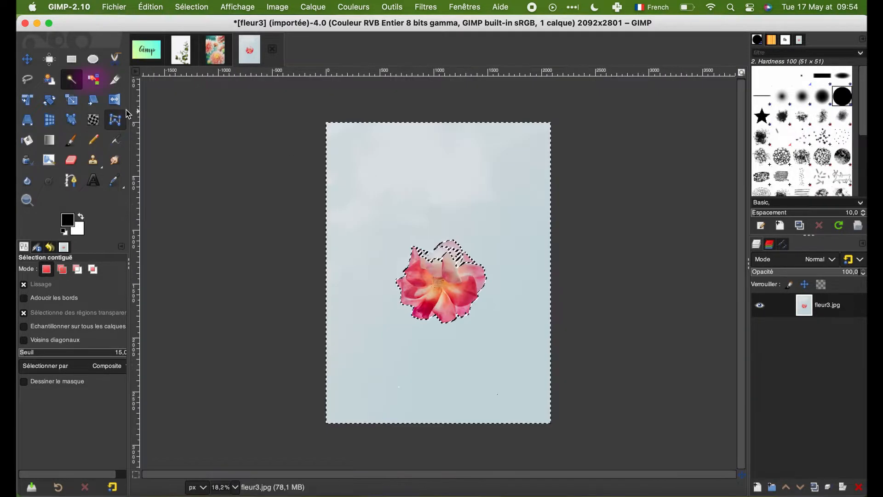
pyautogui.click(94, 79)
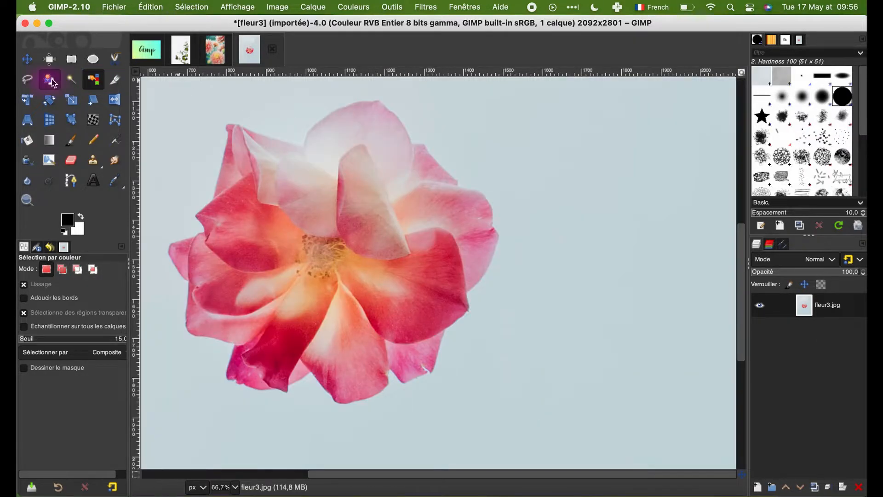
# Step: Select the pink flower with Foreground Select by roughly outlining it and marking its petals with an 85 px stroke
pyautogui.click(49, 81)
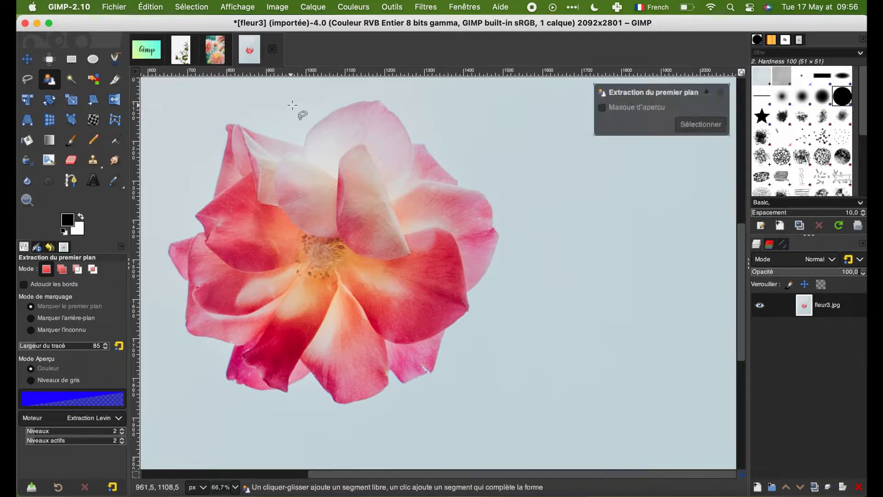
pyautogui.moveTo(291, 105)
pyautogui.mouseDown()
pyautogui.moveTo(370, 84)
pyautogui.moveTo(416, 98)
pyautogui.moveTo(503, 188)
pyautogui.moveTo(516, 269)
pyautogui.moveTo(493, 366)
pyautogui.moveTo(401, 417)
pyautogui.moveTo(284, 436)
pyautogui.moveTo(174, 392)
pyautogui.moveTo(150, 312)
pyautogui.moveTo(158, 209)
pyautogui.moveTo(199, 123)
pyautogui.moveTo(291, 107)
pyautogui.mouseUp()
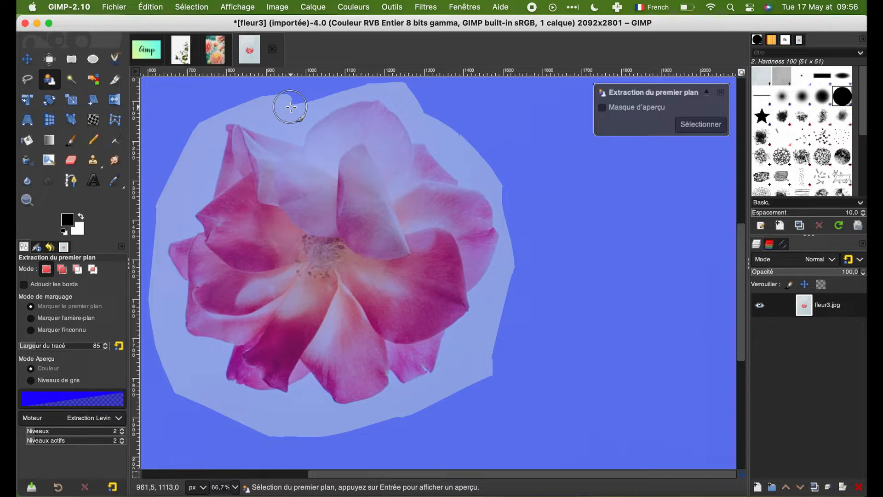
pyautogui.moveTo(254, 174)
pyautogui.mouseDown()
pyautogui.moveTo(328, 174)
pyautogui.moveTo(341, 136)
pyautogui.moveTo(369, 132)
pyautogui.moveTo(396, 171)
pyautogui.moveTo(457, 222)
pyautogui.moveTo(454, 251)
pyautogui.moveTo(426, 282)
pyautogui.moveTo(403, 337)
pyautogui.moveTo(360, 326)
pyautogui.moveTo(347, 355)
pyautogui.moveTo(314, 335)
pyautogui.moveTo(262, 346)
pyautogui.moveTo(273, 335)
pyautogui.moveTo(208, 313)
pyautogui.moveTo(212, 266)
pyautogui.moveTo(232, 243)
pyautogui.moveTo(247, 179)
pyautogui.moveTo(378, 275)
pyautogui.moveTo(409, 288)
pyautogui.moveTo(371, 163)
pyautogui.moveTo(251, 304)
pyautogui.mouseUp()
pyautogui.press('Return')
pyautogui.click(701, 124)
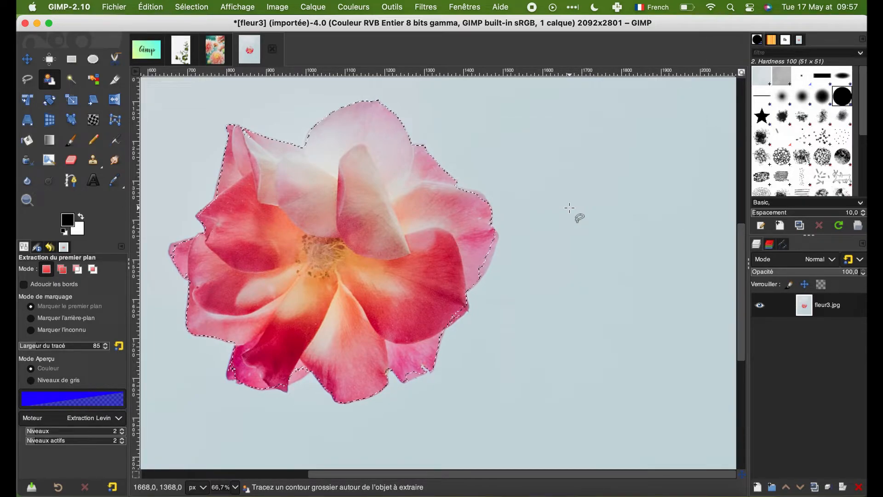
# Step: Cut away the background of fleur3.jpg using the inverted flower selection and crop the image to its content
pyautogui.scroll(-2, 569, 208)
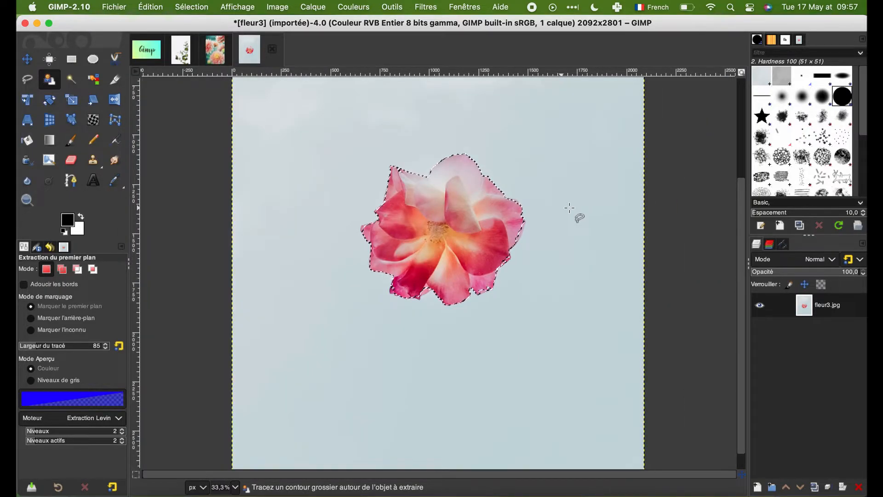
pyautogui.scroll(-1, 569, 207)
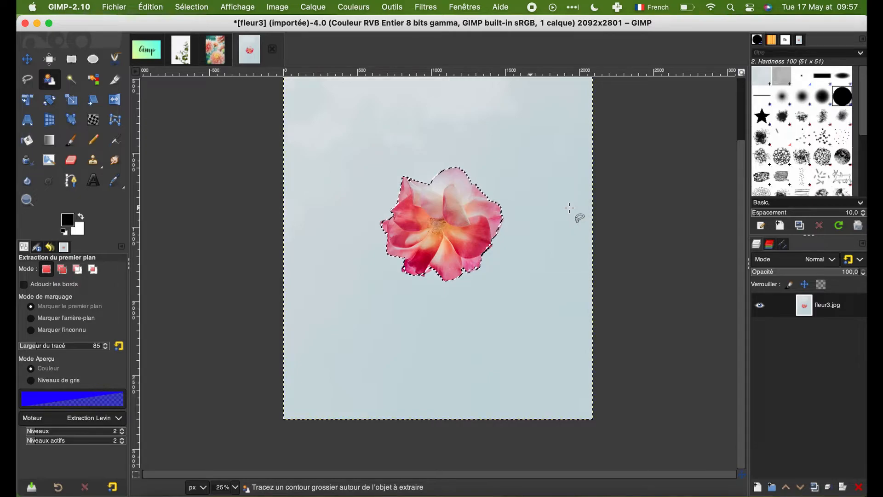
pyautogui.press('super')
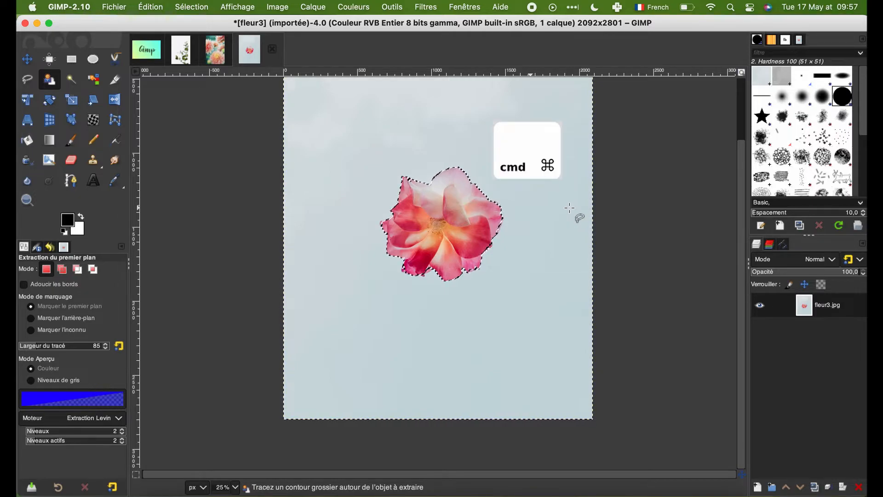
pyautogui.press('super+x')
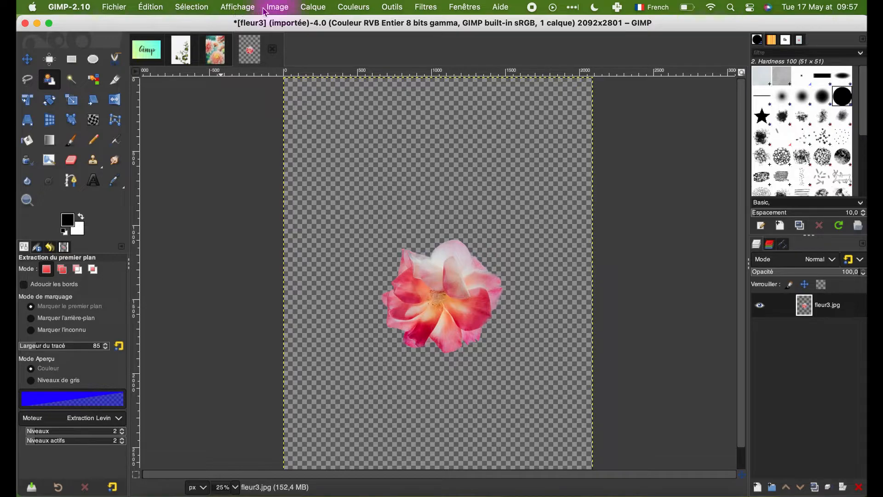
pyautogui.click(277, 10)
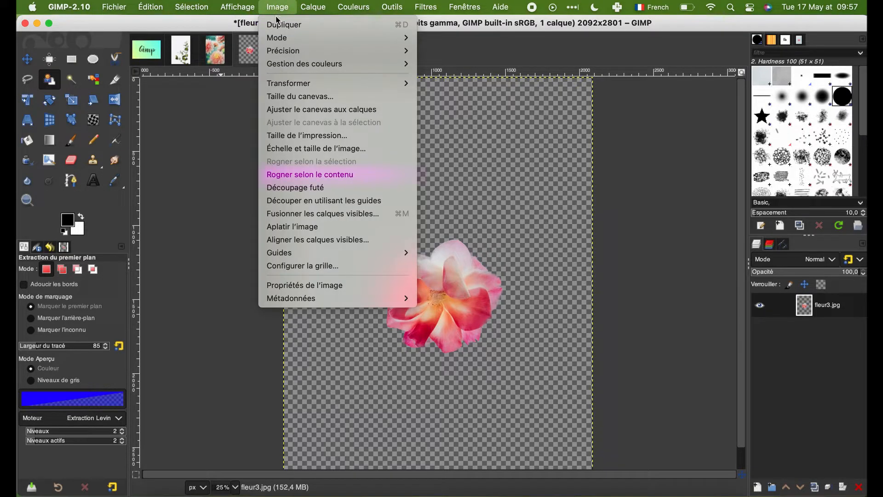
pyautogui.click(284, 174)
# Step: Bring up the fleur.jpg image of the leafy branch and add an alpha channel to its layer
pyautogui.click(184, 54)
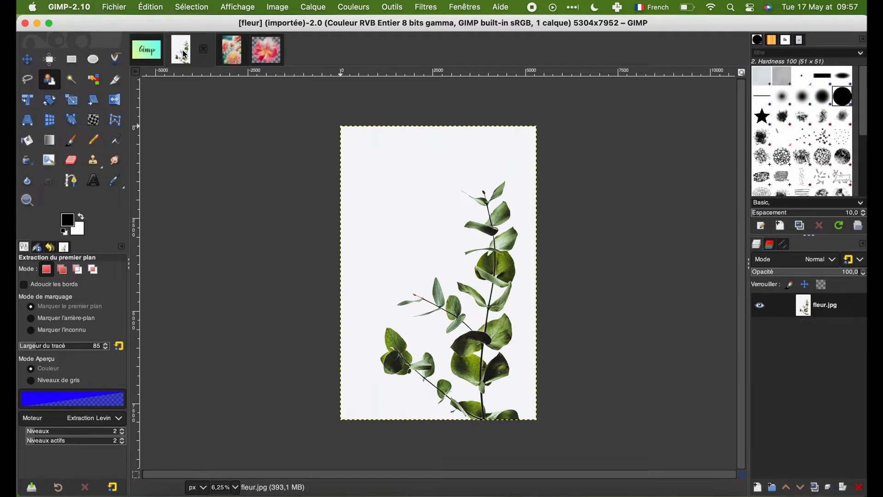
pyautogui.rightClick(798, 316)
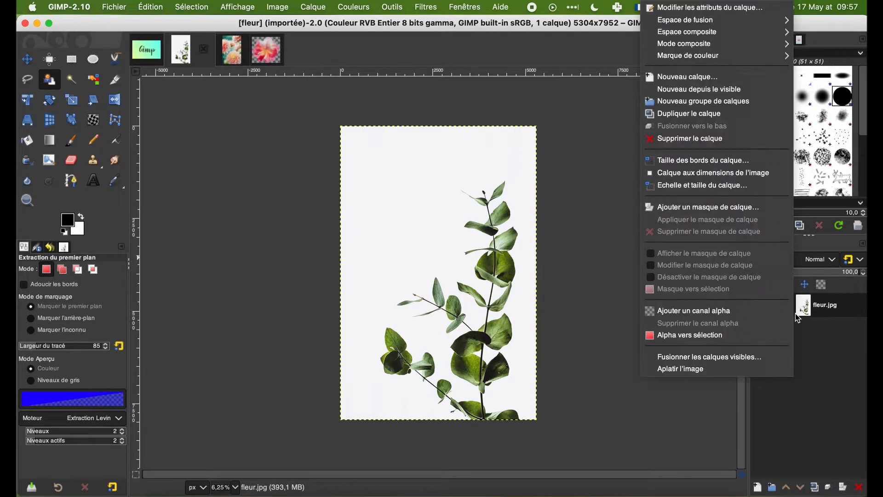
pyautogui.click(764, 311)
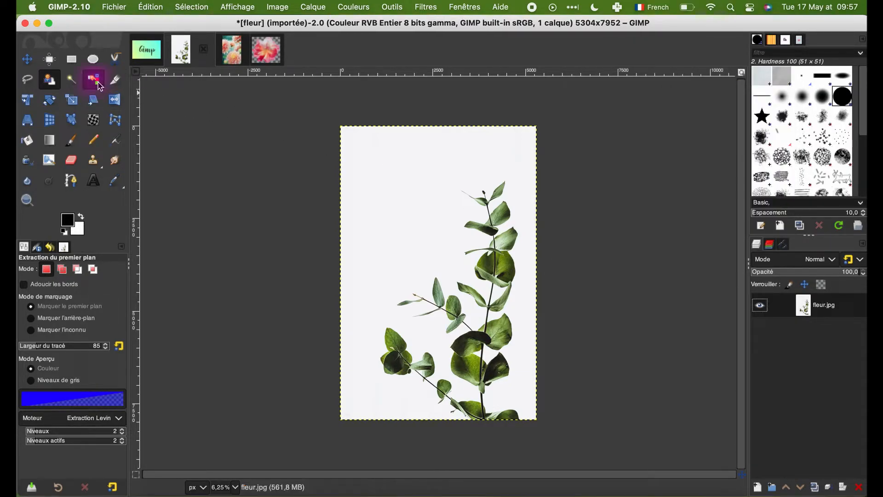
# Step: Select the white background around the leafy branch by colour, cut it away and check the leaf edges
pyautogui.hotkey('shift', 'o')
pyautogui.click(408, 213)
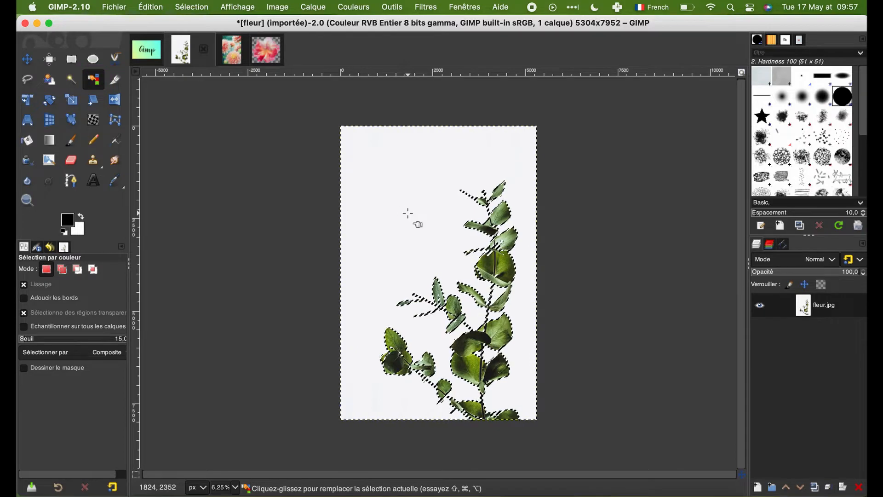
pyautogui.press('super')
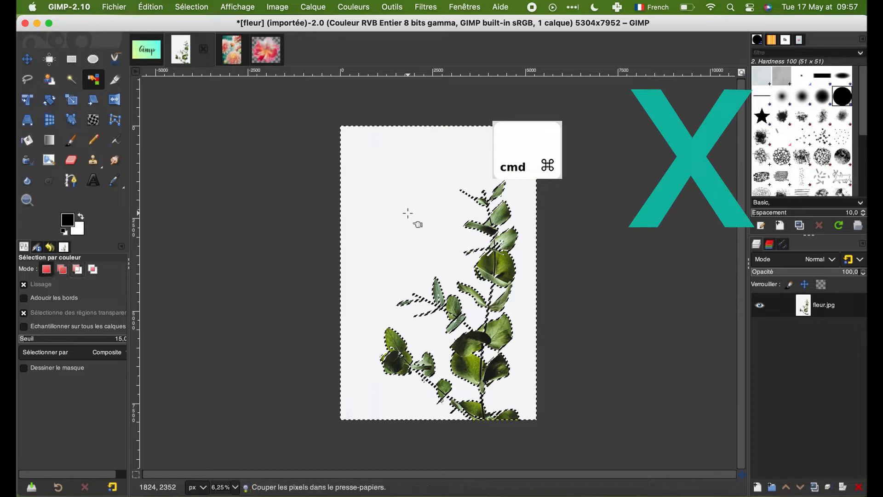
pyautogui.press('super+x')
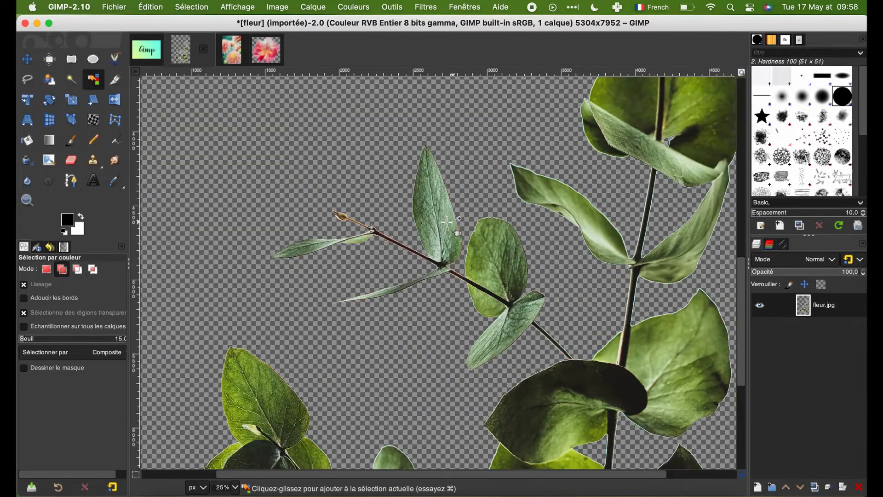
pyautogui.press('+')
pyautogui.press('+')
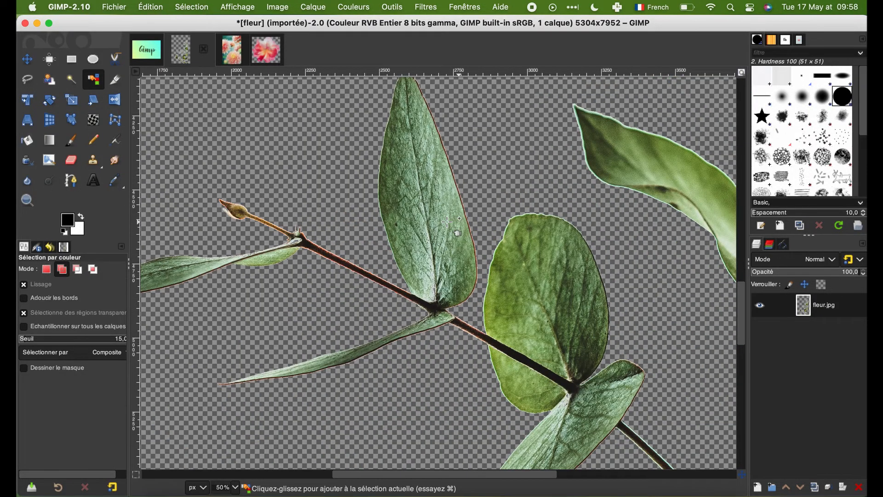
pyautogui.press('+')
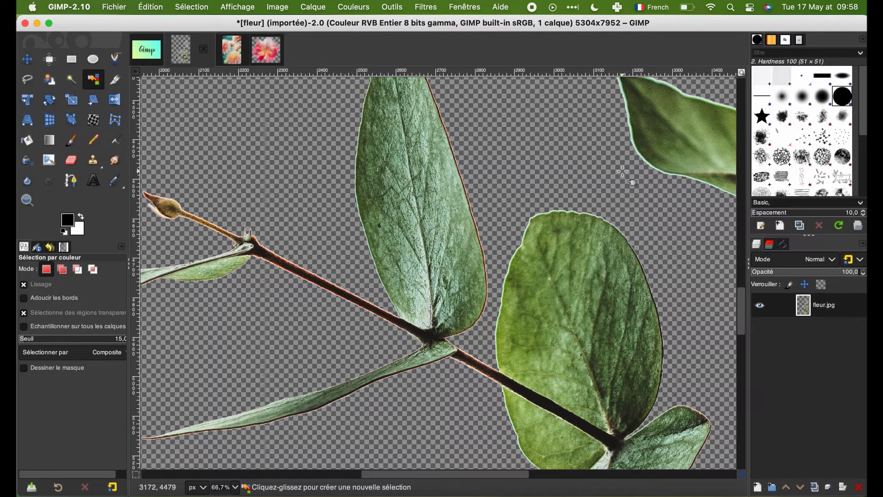
pyautogui.press('-')
pyautogui.press('-')
pyautogui.press('-')
pyautogui.press('-')
pyautogui.press('-')
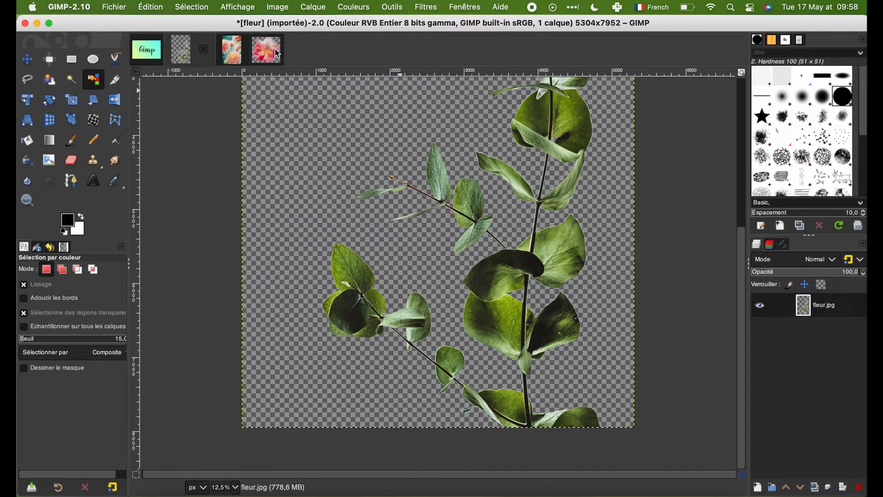
# Step: Bring up the fleur2.jpg image and add an alpha channel to its layer
pyautogui.click(232, 49)
pyautogui.press('+')
pyautogui.press('+')
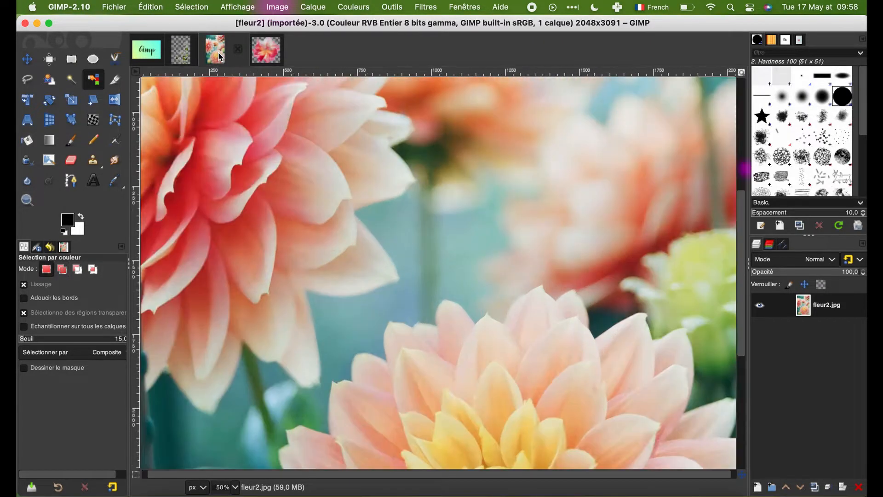
pyautogui.scroll(-5, 300, 169)
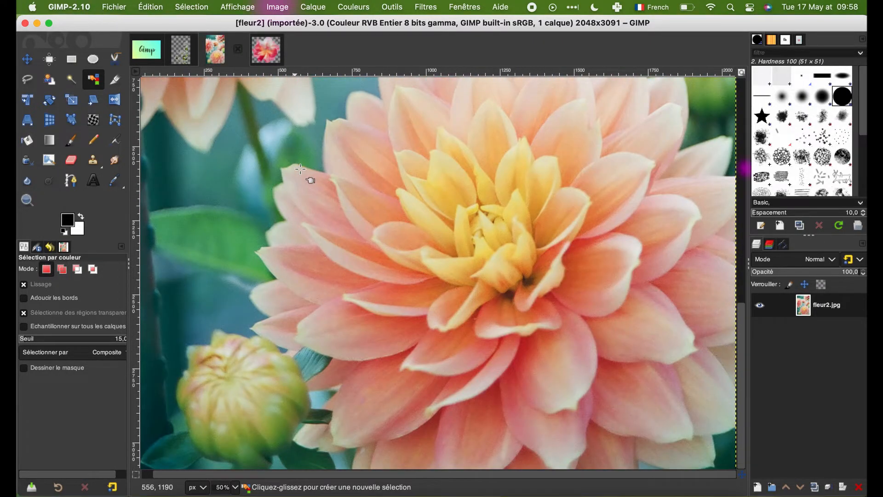
pyautogui.rightClick(809, 304)
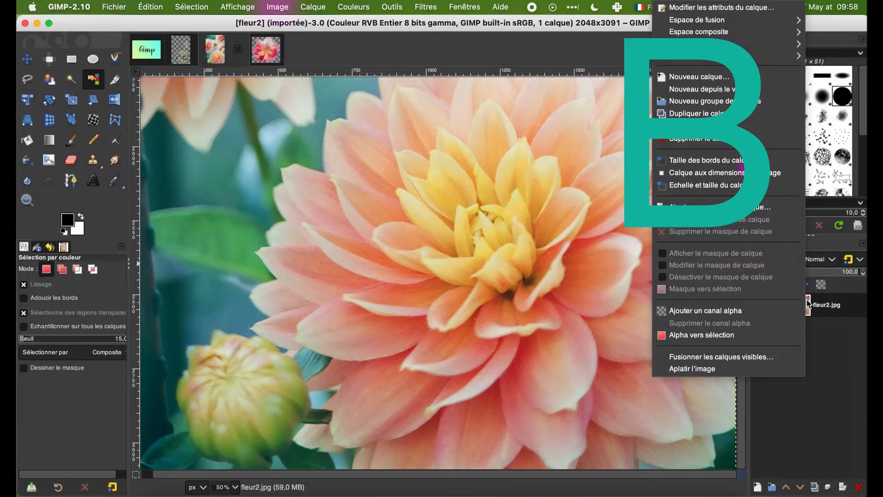
pyautogui.click(761, 311)
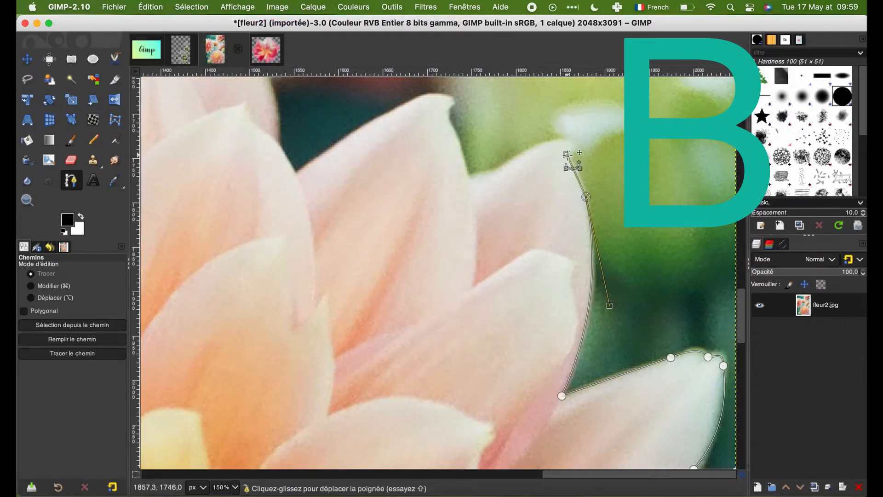
# Step: Trace a closed path with the Paths tool along the petal edges of the large peach flower in fleur2.jpg
pyautogui.click(449, 120)
pyautogui.click(296, 173)
pyautogui.scroll(3, 295, 172)
pyautogui.click(279, 240)
pyautogui.click(244, 133)
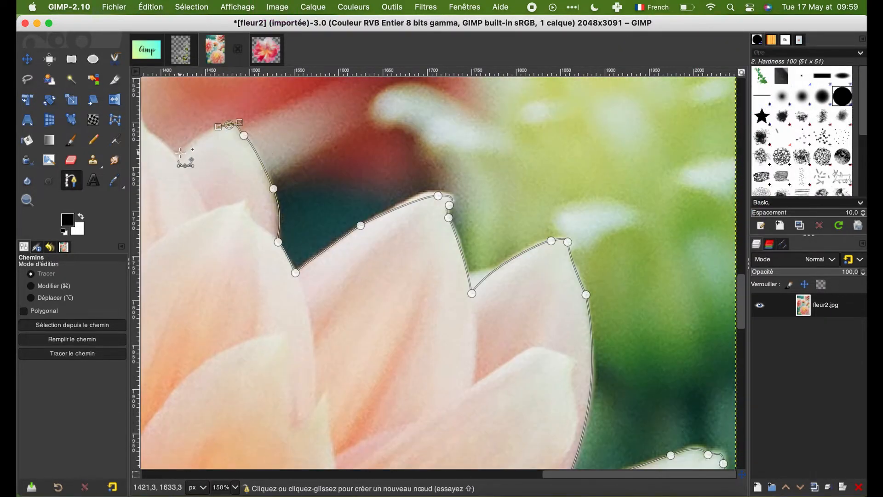
pyautogui.hscroll(-8, 194, 139)
pyautogui.click(475, 254)
pyautogui.click(388, 239)
pyautogui.click(323, 326)
pyautogui.click(232, 327)
pyautogui.hscroll(-8, 230, 326)
pyautogui.click(461, 256)
pyautogui.click(419, 330)
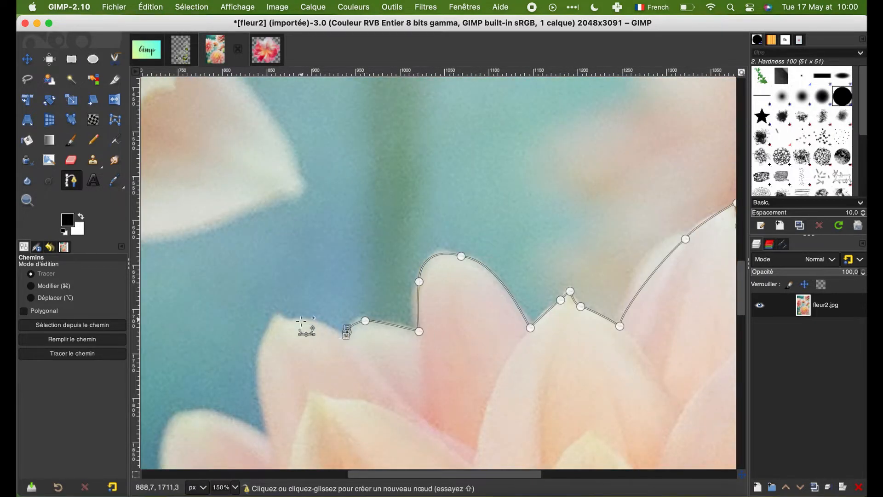
pyautogui.click(269, 442)
pyautogui.scroll(-5, 274, 444)
pyautogui.hscroll(-4, 234, 337)
pyautogui.moveTo(270, 306); pyautogui.dragTo(259, 315)
pyautogui.click(253, 301)
pyautogui.click(245, 341)
pyautogui.scroll(-3, 248, 349)
pyautogui.click(254, 362)
pyautogui.hscroll(-8, 254, 362)
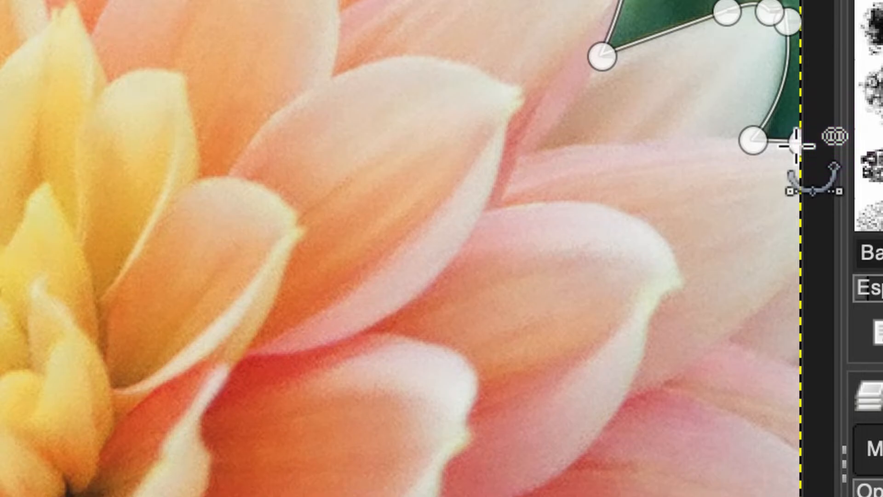
pyautogui.press('super')
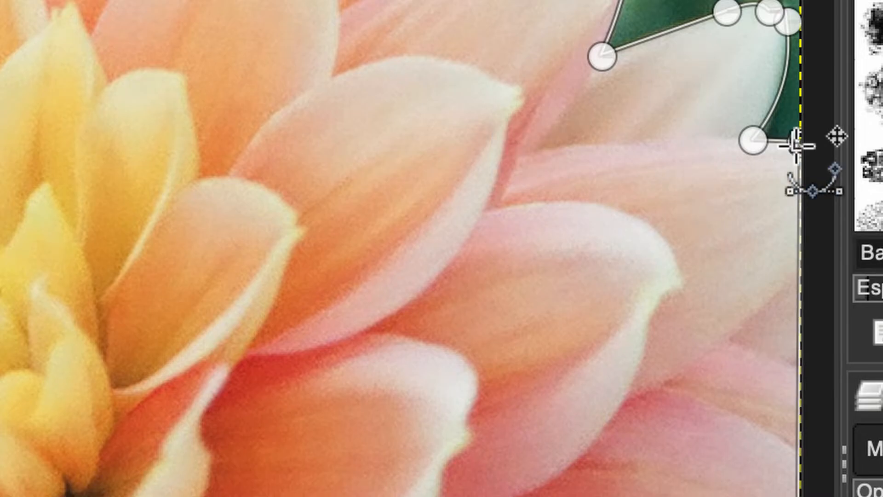
# Step: Cut away the background around the traced peach flower and crop the fleur2.jpg image to its content
pyautogui.press('super')
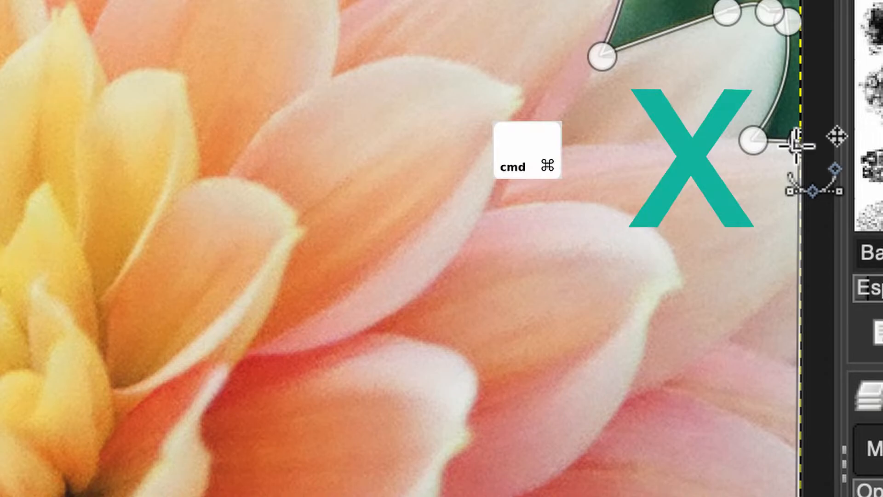
pyautogui.click(277, 7)
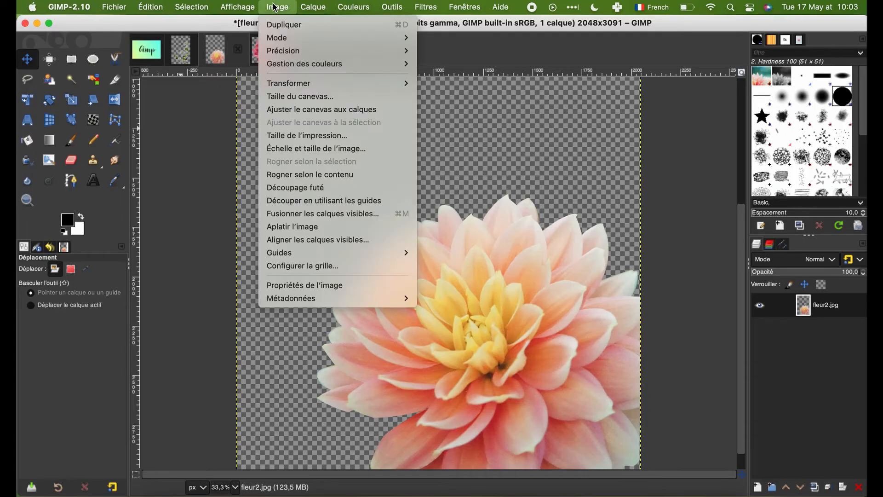
pyautogui.click(306, 175)
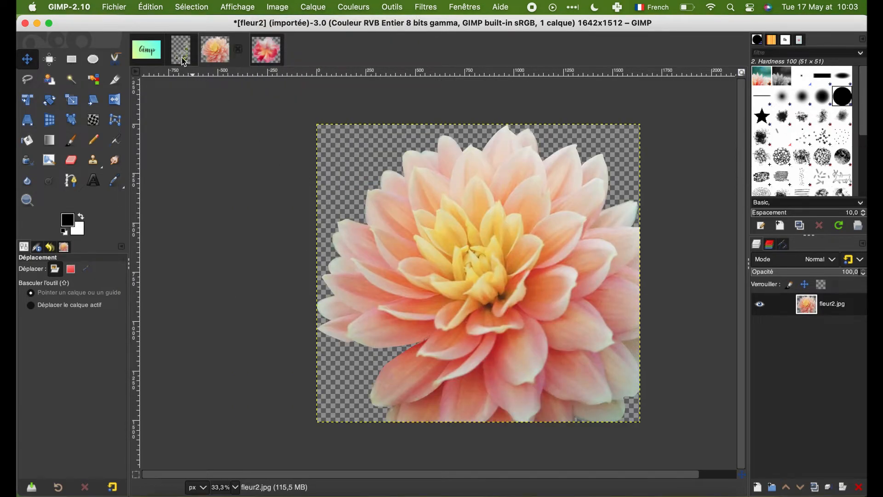
# Step: Copy the leafy branch from fleur.jpg and paste it into the business card as a new layer
pyautogui.click(178, 56)
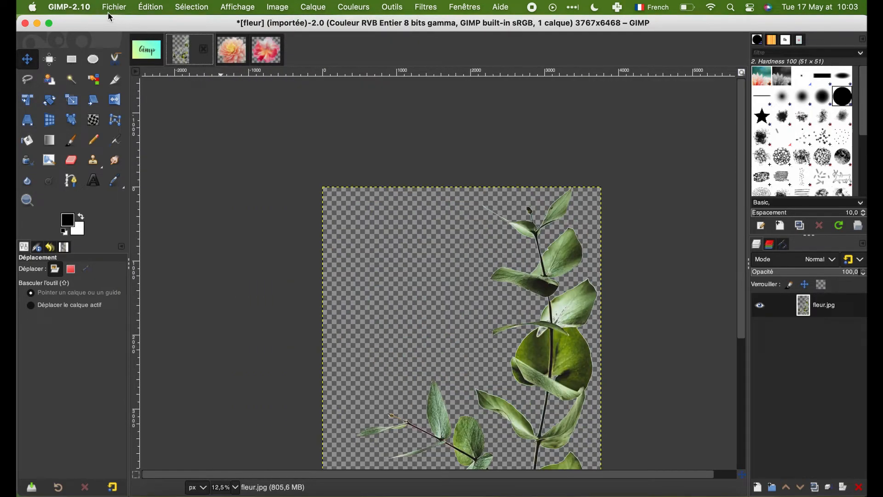
pyautogui.click(160, 8)
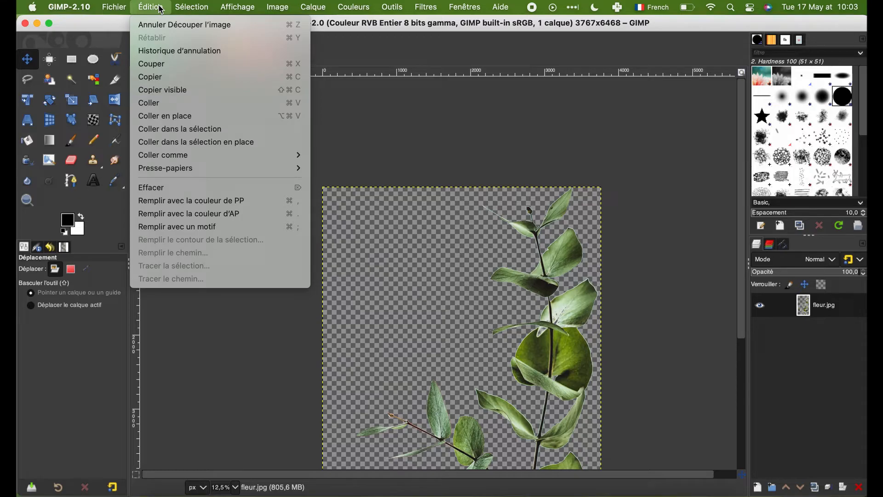
pyautogui.click(170, 77)
pyautogui.click(149, 56)
pyautogui.click(150, 7)
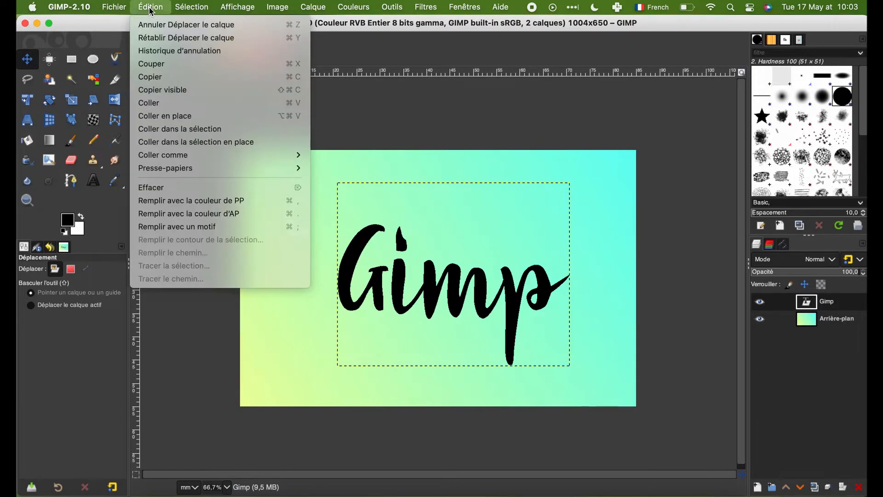
pyautogui.click(168, 103)
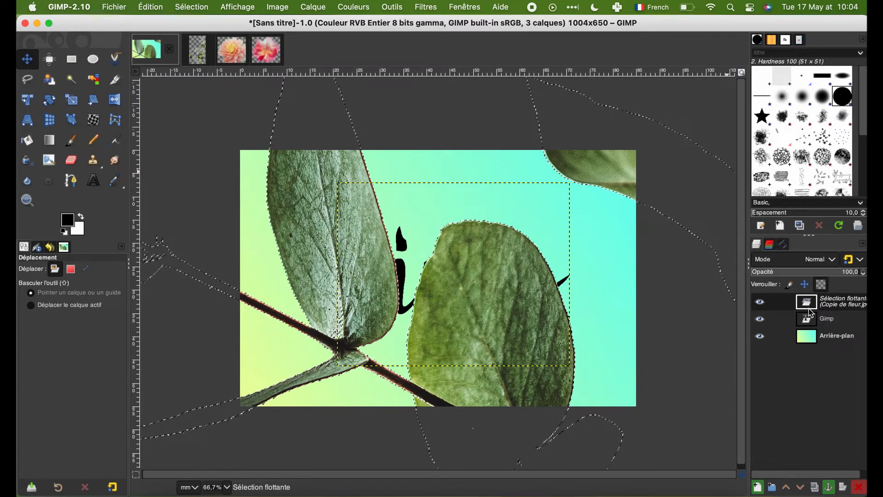
pyautogui.click(757, 487)
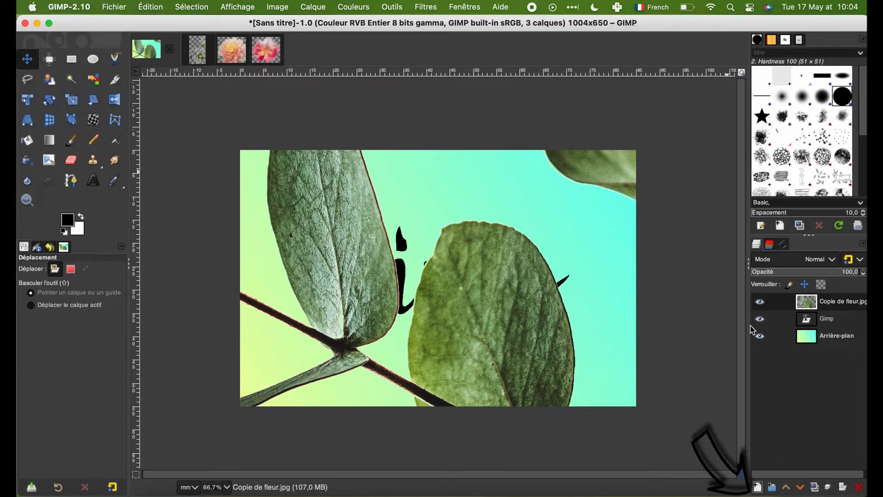
# Step: Scale the pasted branch layer down proportionally to about 30 mm wide so it sits over the card
pyautogui.press('-')
pyautogui.press('-')
pyautogui.press('-')
pyautogui.press('-')
pyautogui.press('-')
pyautogui.press('-')
pyautogui.press('-')
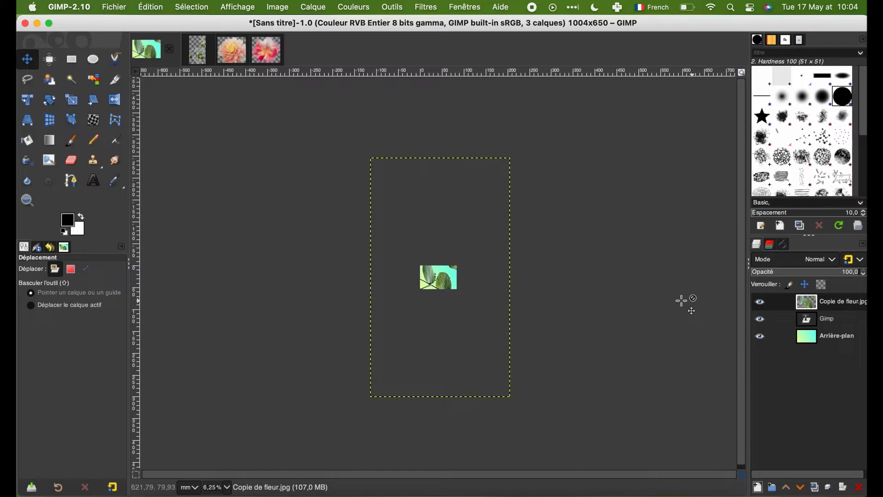
pyautogui.click(72, 102)
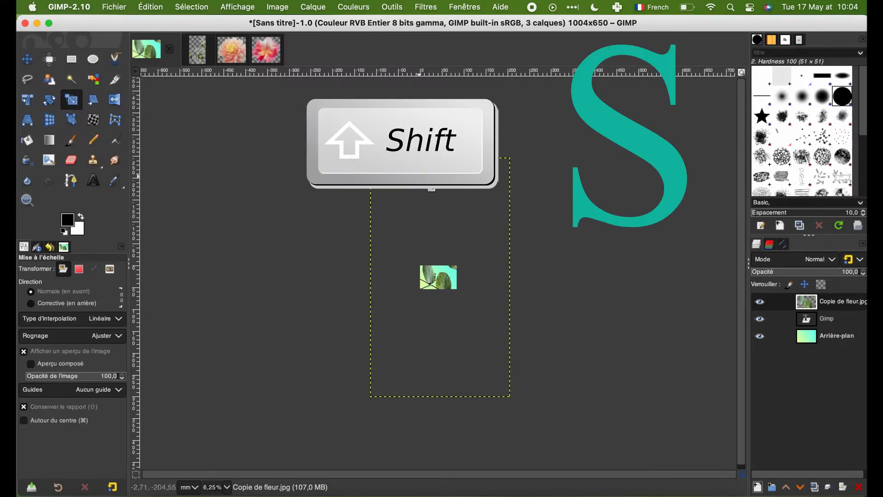
pyautogui.moveTo(508, 174); pyautogui.dragTo(462, 286)
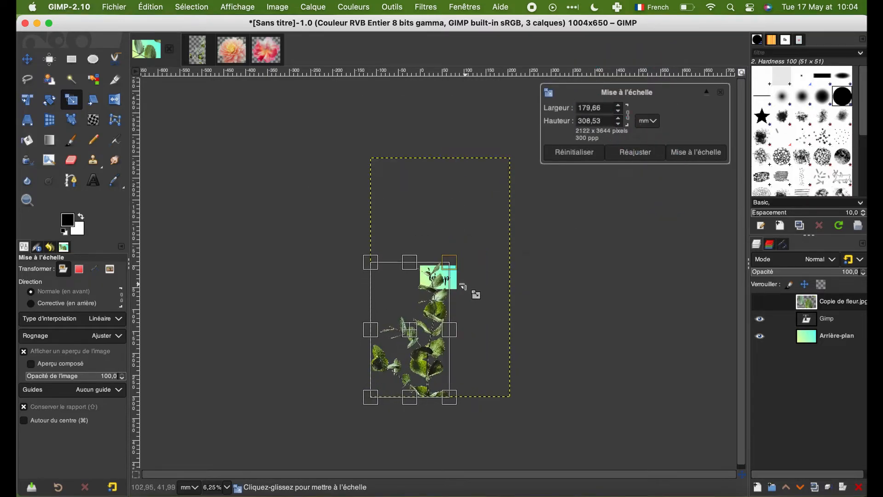
pyautogui.moveTo(363, 390); pyautogui.dragTo(432, 276)
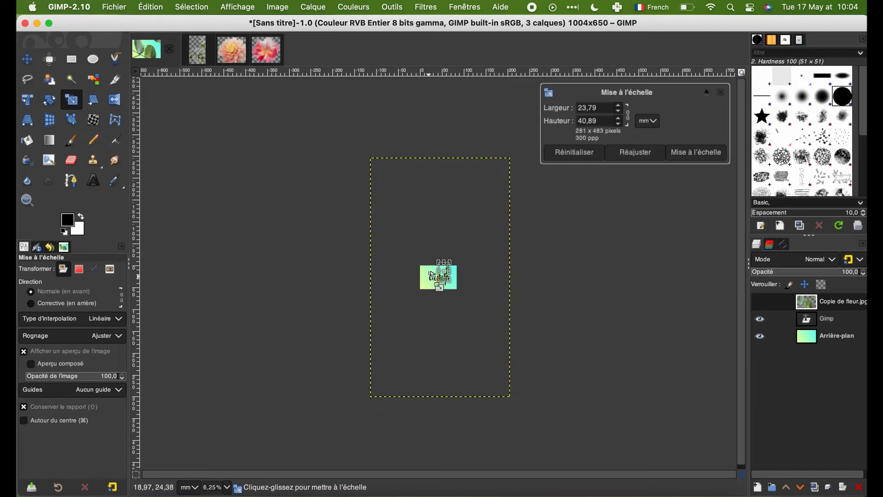
pyautogui.click(690, 154)
pyautogui.hotkey('shift', 'ctrl', 'j')
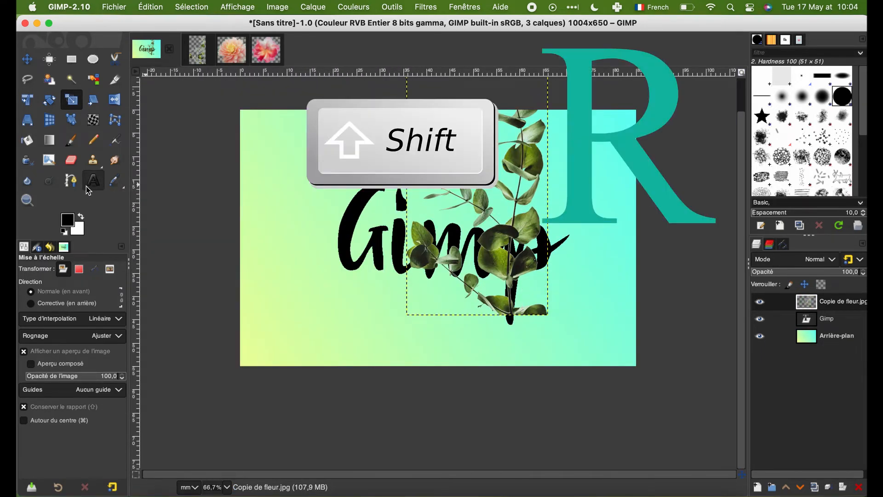
# Step: Rotate the branch by about -57.8 degrees and move it to the lower-right part of the card
pyautogui.click(51, 103)
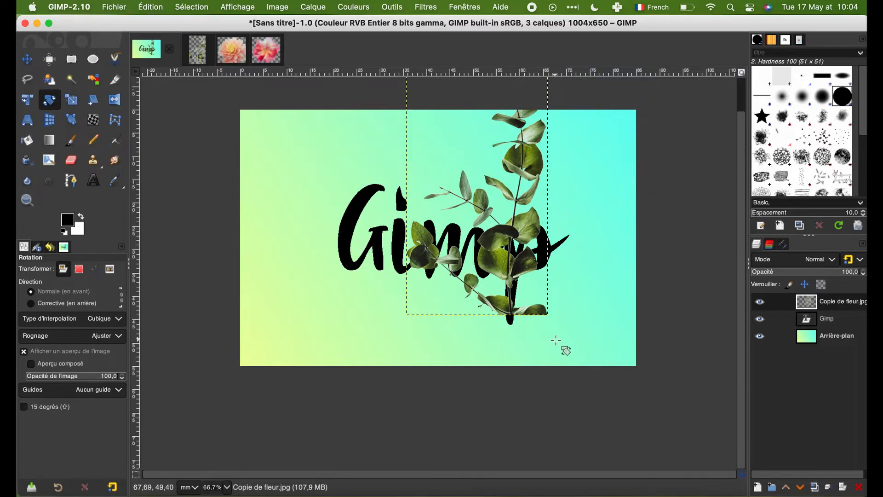
pyautogui.moveTo(509, 317); pyautogui.dragTo(651, 255)
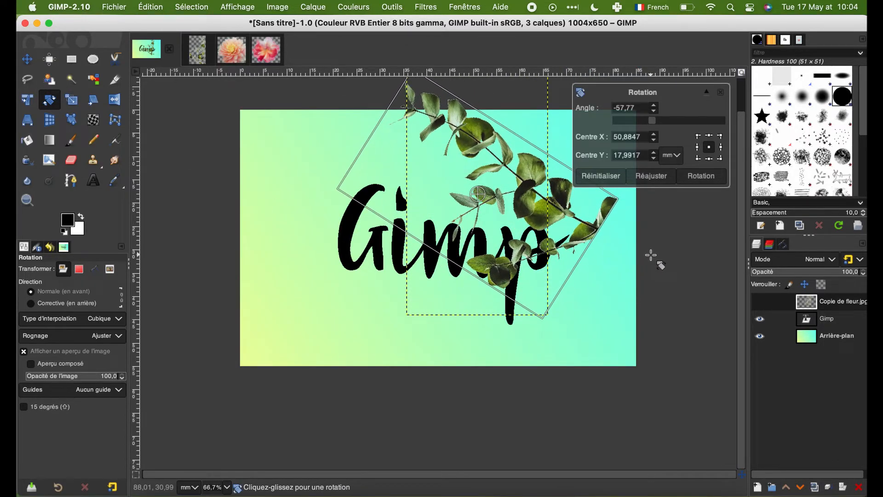
pyautogui.click(717, 182)
pyautogui.press('m')
pyautogui.moveTo(561, 193); pyautogui.dragTo(600, 267)
# Step: Rename the pasted branch layer as "branche"
pyautogui.click(829, 305)
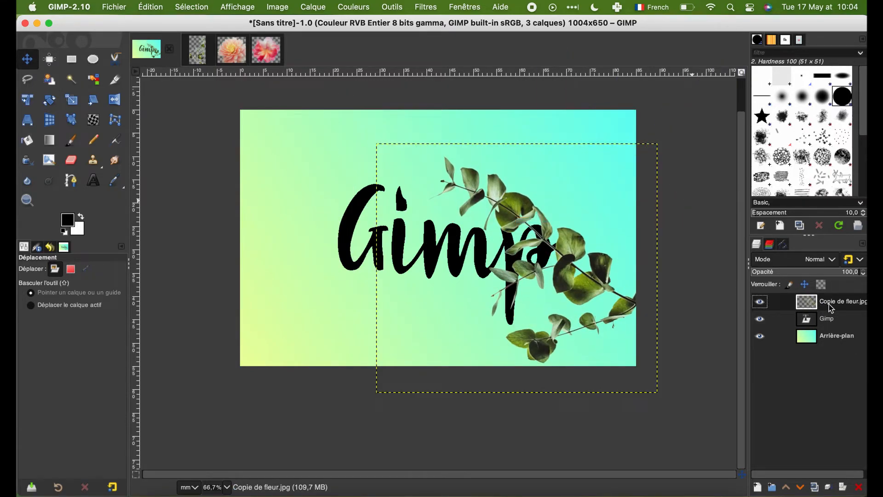
pyautogui.doubleClick(829, 304)
pyautogui.write('branche')
pyautogui.press('Return')
# Step: Copy the cut-out peach flower from fleur2.jpg and paste it into the business card as a new layer
pyautogui.click(233, 50)
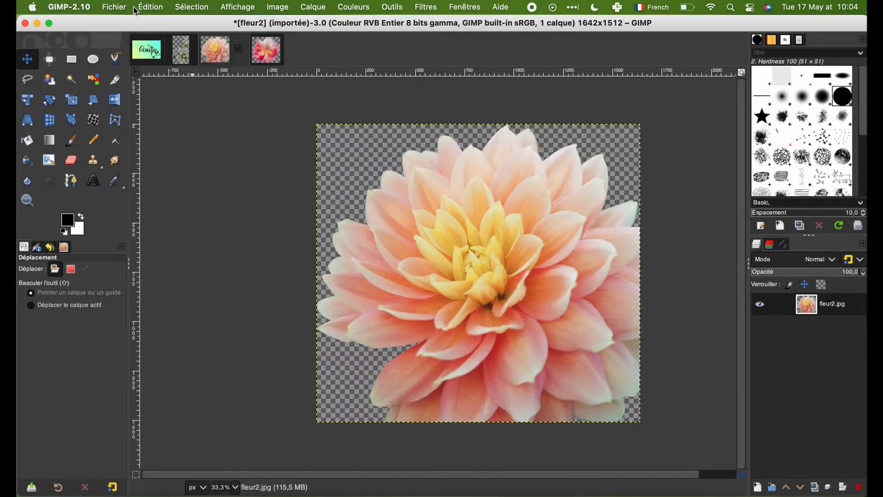
pyautogui.click(151, 7)
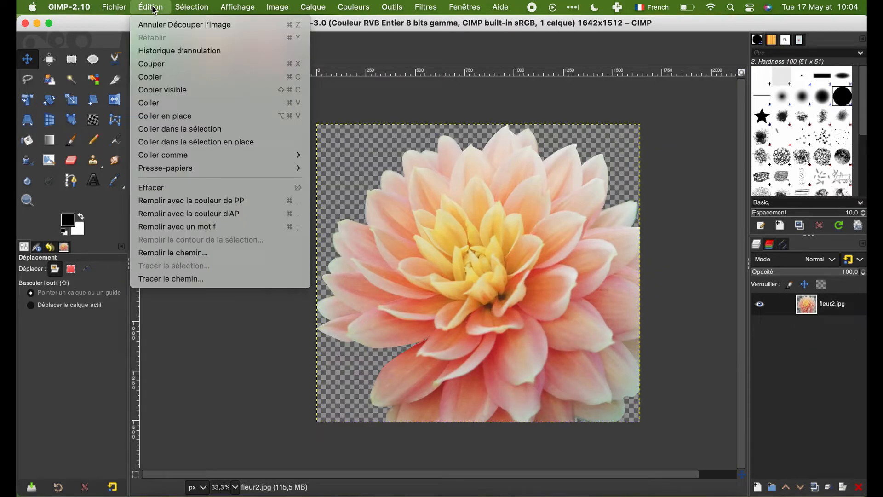
pyautogui.click(152, 76)
pyautogui.click(147, 50)
pyautogui.click(151, 7)
pyautogui.click(151, 103)
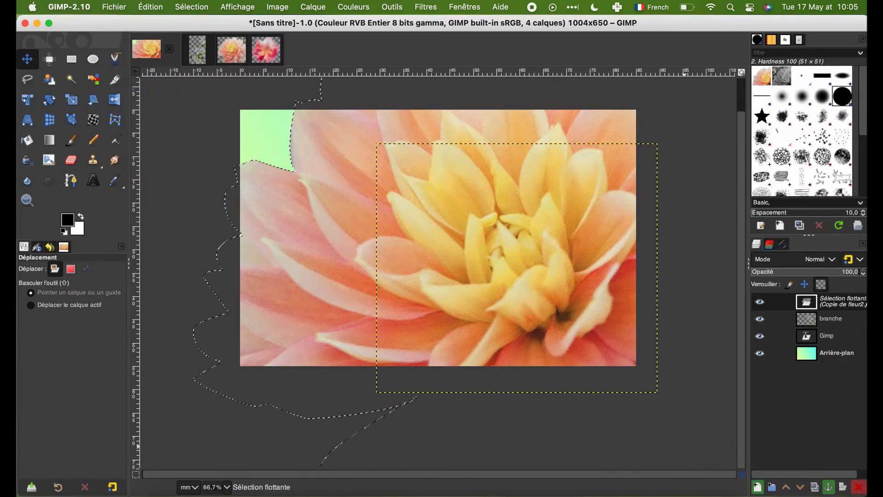
pyautogui.click(757, 486)
# Step: Scale the peach flower layer down proportionally to about 37 mm wide
pyautogui.press('-')
pyautogui.press('-')
pyautogui.press('-')
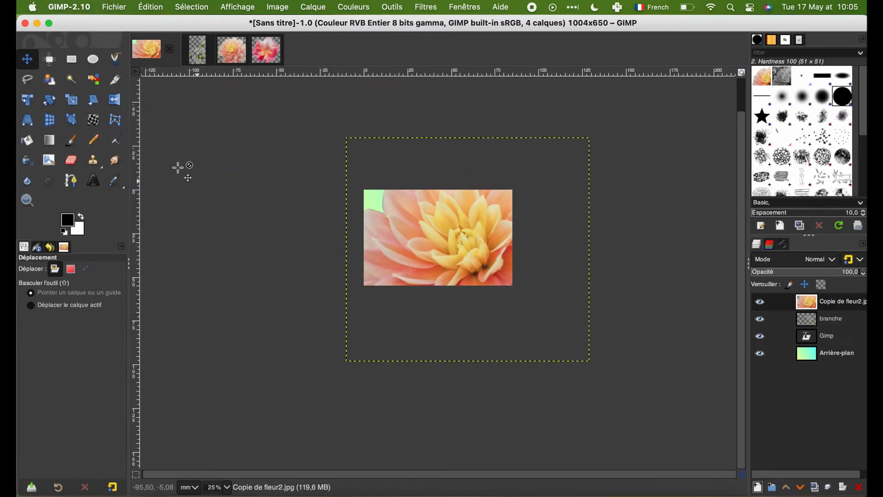
pyautogui.click(78, 105)
pyautogui.moveTo(578, 146); pyautogui.dragTo(465, 254)
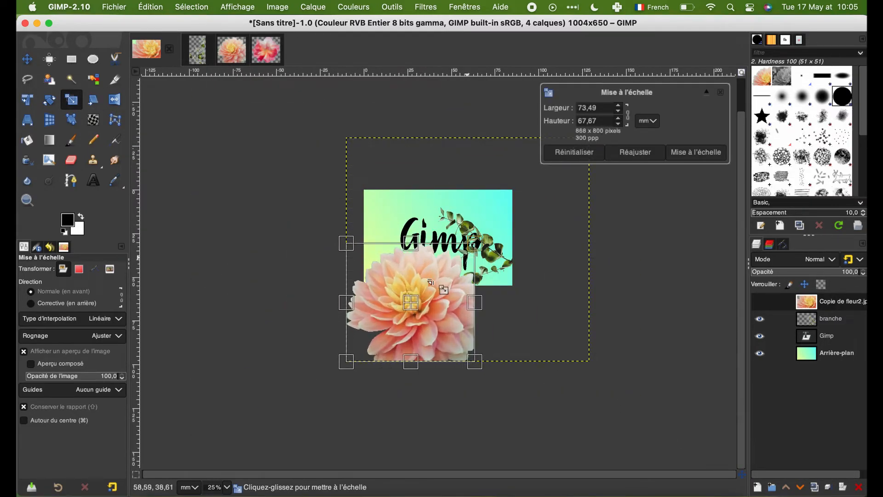
pyautogui.moveTo(344, 360); pyautogui.dragTo(390, 299)
pyautogui.click(705, 156)
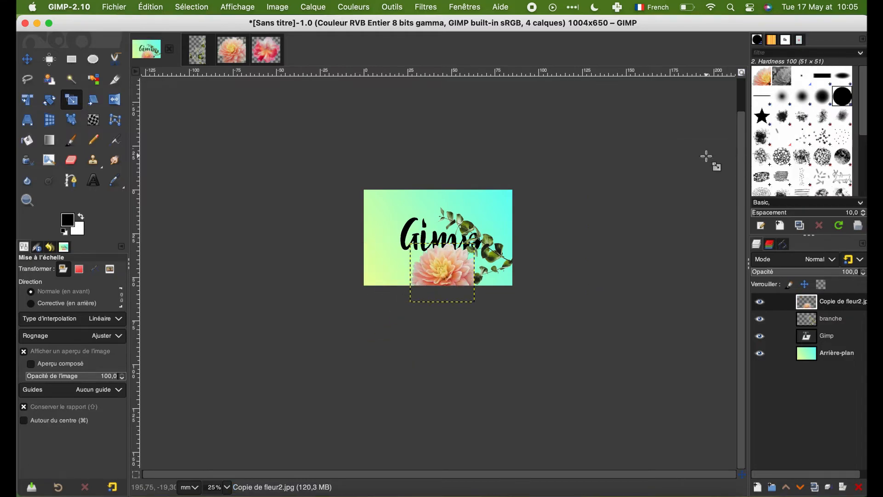
# Step: Move the peach flower into the lower-left corner of the card
pyautogui.press('+')
pyautogui.press('+')
pyautogui.press('+')
pyautogui.press('+')
pyautogui.press('m')
pyautogui.moveTo(444, 395); pyautogui.dragTo(253, 358)
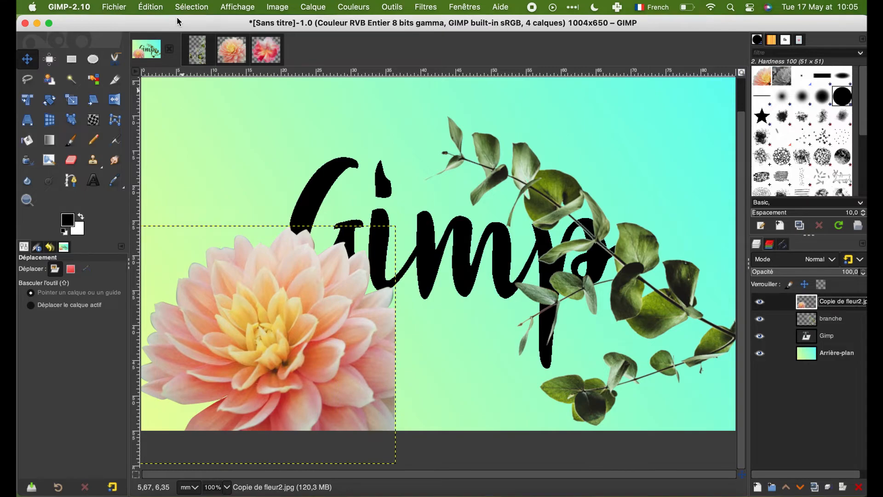
# Step: Copy and paste the peach flower and place the duplicate in the lower-right corner of the card
pyautogui.click(151, 7)
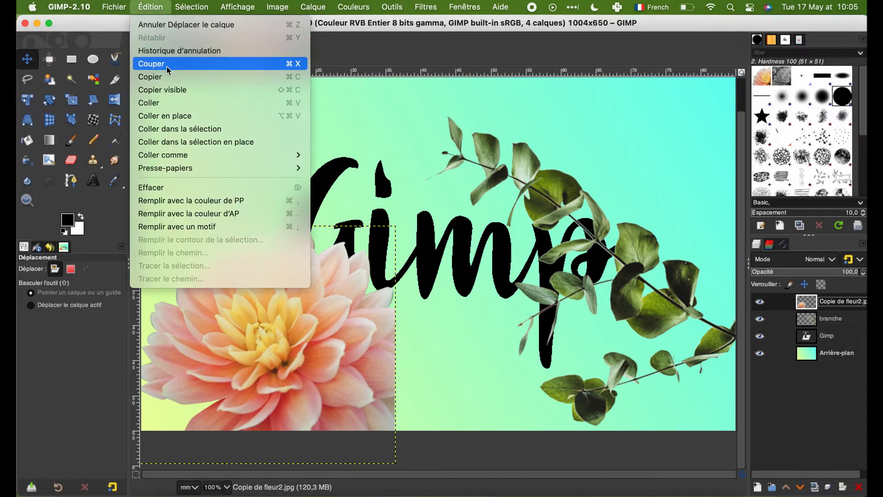
pyautogui.click(151, 77)
pyautogui.click(151, 7)
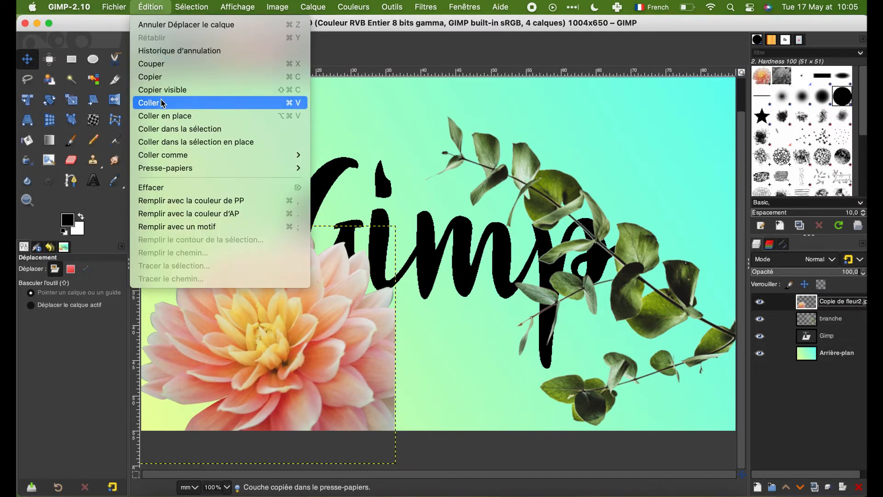
pyautogui.click(221, 102)
pyautogui.moveTo(694, 162); pyautogui.dragTo(685, 328)
# Step: Rotate the original peach flower and move it to the upper-left corner of the card
pyautogui.hotkey('shift', 'r')
pyautogui.moveTo(372, 379); pyautogui.dragTo(26, 268)
pyautogui.press('Return')
pyautogui.press('m')
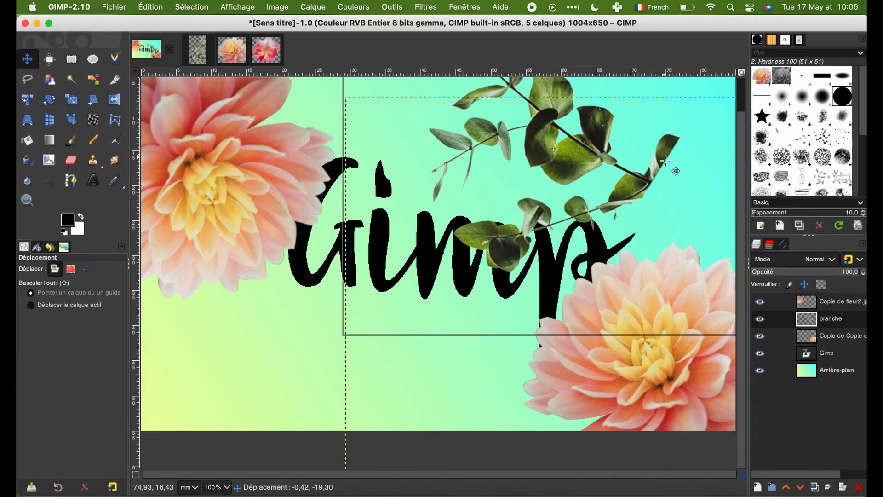
pyautogui.moveTo(529, 193); pyautogui.dragTo(474, 173)
# Step: Rotate the branch and move it towards the lower-left part of the card
pyautogui.hotkey('shift', 'r')
pyautogui.moveTo(662, 251); pyautogui.dragTo(249, 372)
pyautogui.press('Return')
pyautogui.press('m')
pyautogui.moveTo(529, 254); pyautogui.dragTo(375, 398)
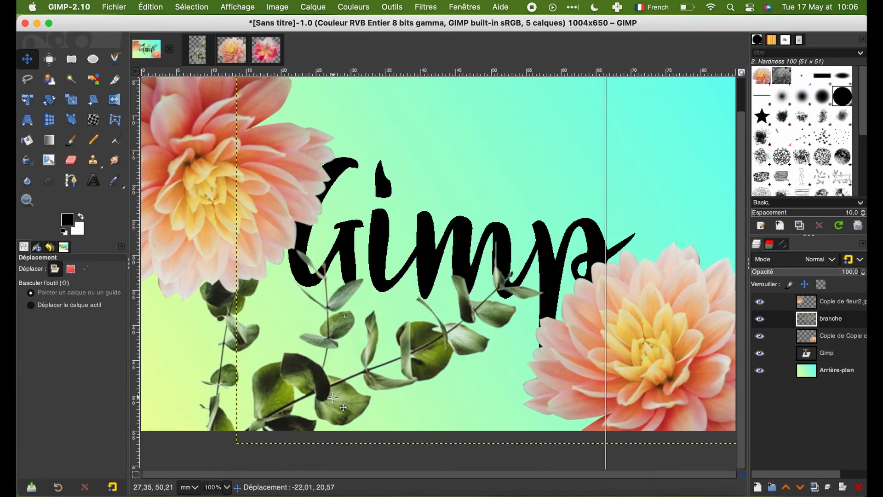
# Step: Enlarge the branch and reposition it so its leaves extend across the card beneath the lettering
pyautogui.hotkey('shift', 's')
pyautogui.moveTo(533, 193); pyautogui.dragTo(781, 134)
pyautogui.press('Return')
pyautogui.press('m')
pyautogui.moveTo(511, 228); pyautogui.dragTo(445, 258)
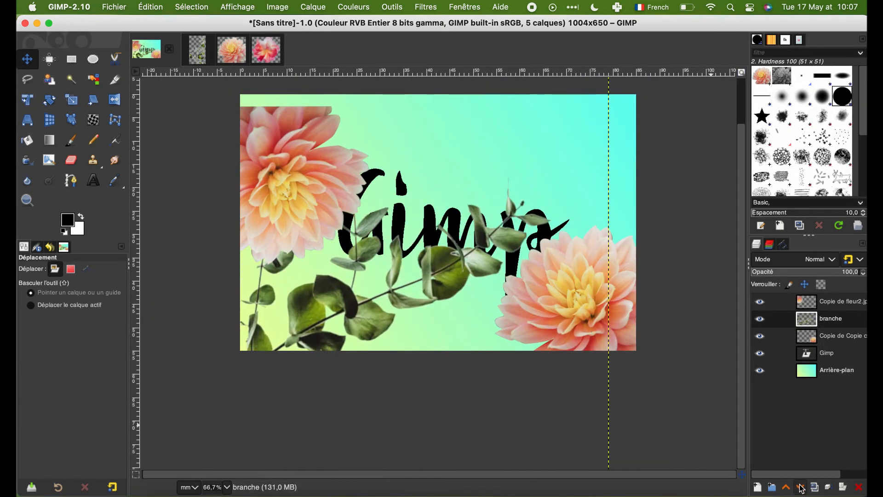
# Step: Lower the branche layer beneath the Gimp lettering and set its opacity to 57.4
pyautogui.click(800, 488)
pyautogui.click(801, 488)
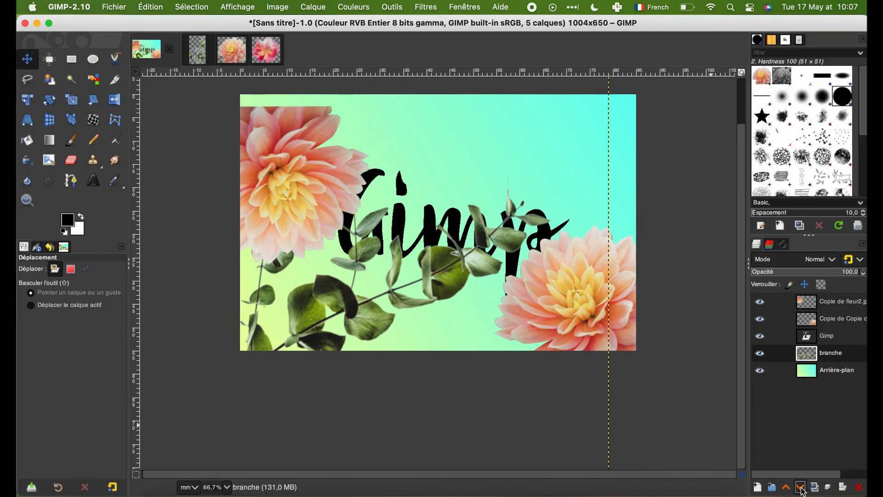
pyautogui.click(816, 272)
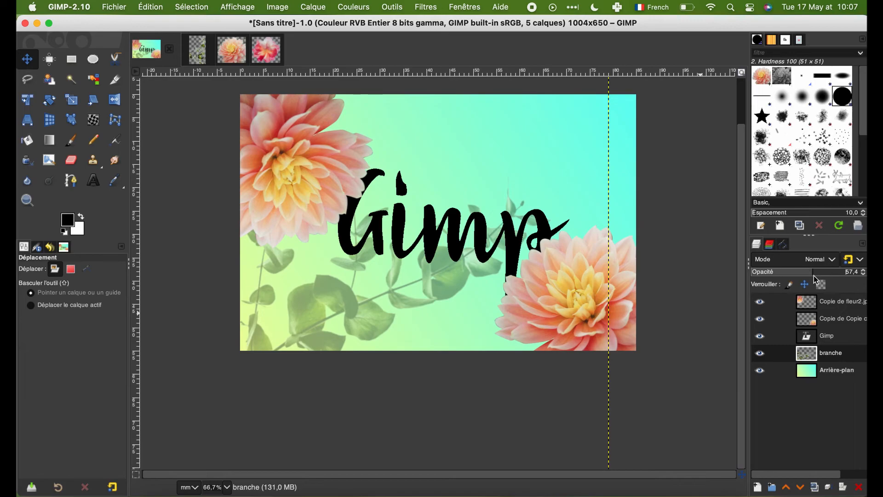
# Step: Copy the pink flower from fleur3.jpg and paste it into the business card as a new layer
pyautogui.click(265, 49)
pyautogui.click(151, 7)
pyautogui.click(158, 78)
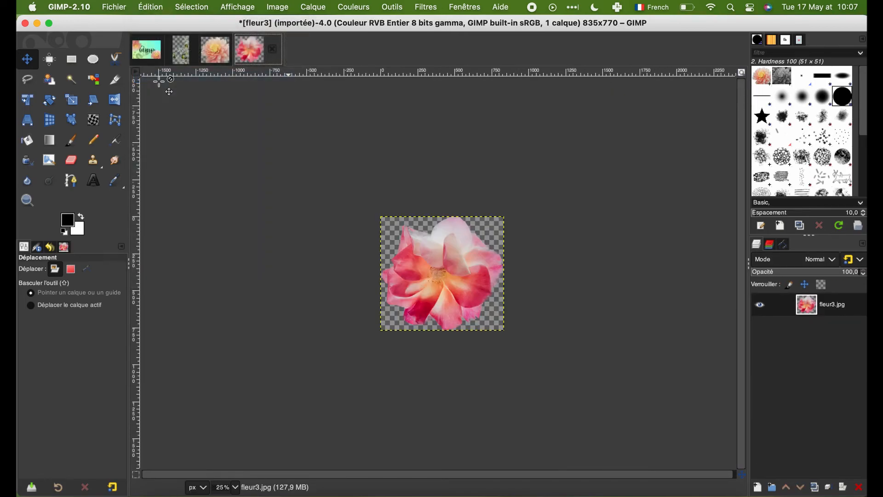
pyautogui.click(149, 51)
pyautogui.click(150, 6)
pyautogui.click(171, 101)
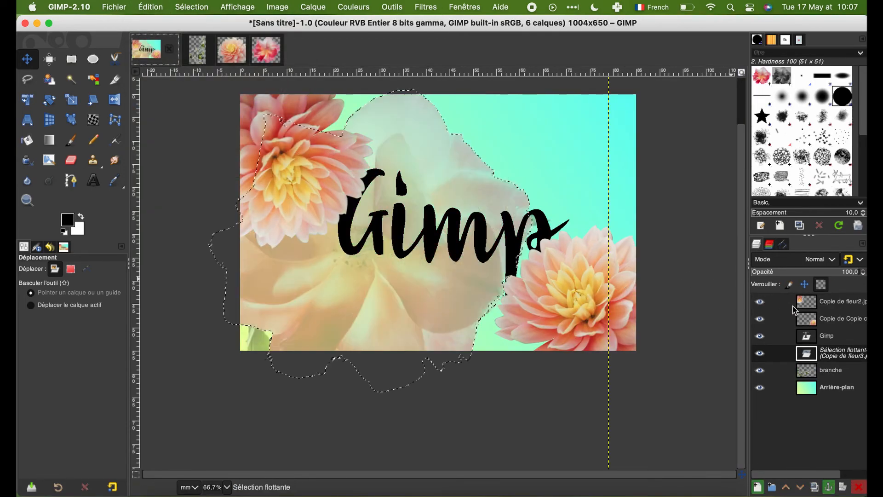
pyautogui.click(757, 486)
# Step: Scale the pink flower to about 36 mm wide and place it and a duplicate along the card's lower edge
pyautogui.press('-')
pyautogui.click(72, 99)
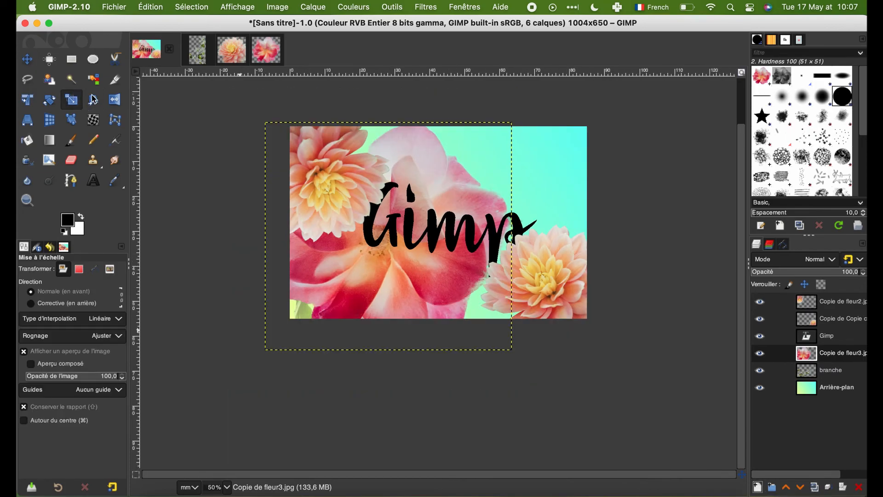
pyautogui.moveTo(498, 141); pyautogui.dragTo(383, 259)
pyautogui.press('Return')
pyautogui.press('m')
pyautogui.moveTo(307, 293); pyautogui.dragTo(526, 328)
pyautogui.hotkey('shift', 'ctrl', 'd')
# Step: Duplicate the branche layer and move the copy to the upper-right part of the card
pyautogui.click(806, 387)
pyautogui.hotkey('shift', 'ctrl', 'd')
pyautogui.moveTo(477, 275); pyautogui.dragTo(546, 193)
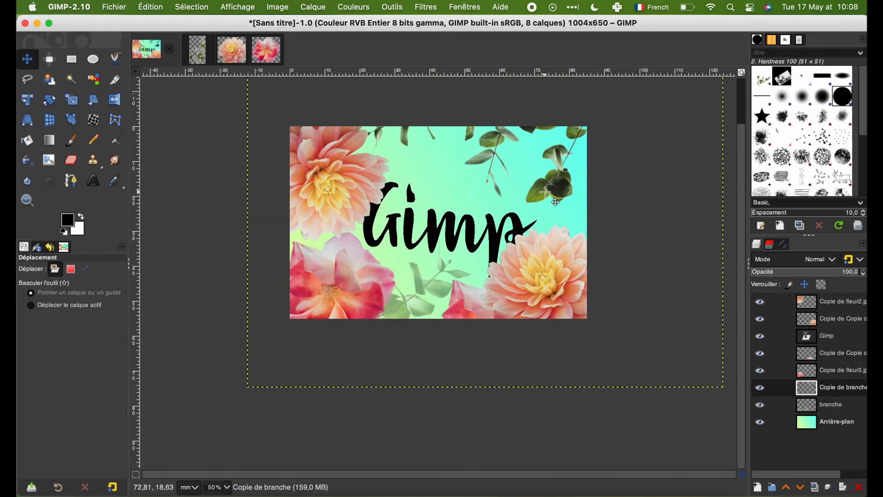
# Step: Shift the upper-left and lower-right peach flowers outward, clear of the Gimp lettering
pyautogui.moveTo(376, 165); pyautogui.dragTo(361, 156)
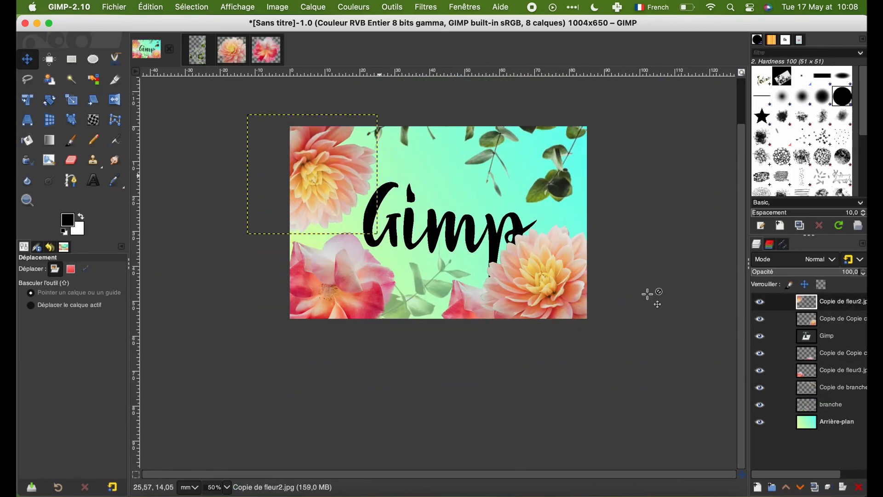
pyautogui.click(805, 322)
pyautogui.moveTo(577, 274); pyautogui.dragTo(602, 280)
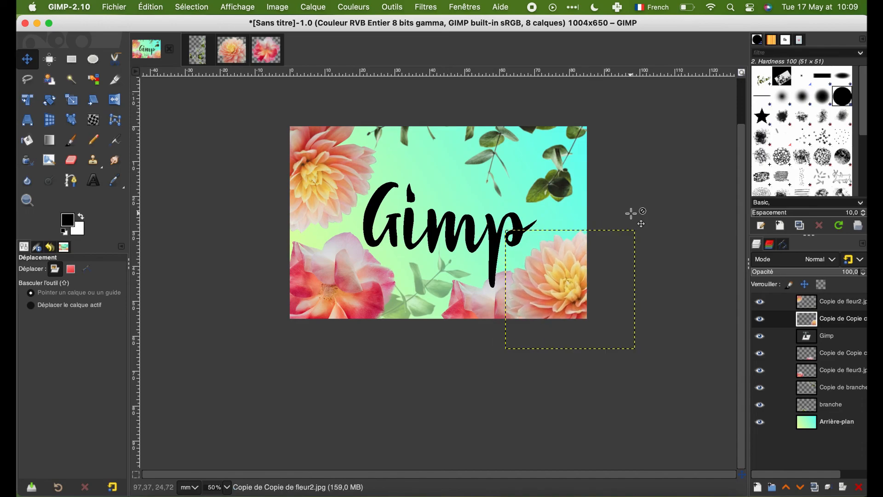
# Step: Duplicate the lower-right peach flower and place the copy partly over the card's upper edge
pyautogui.hotkey('shift', 'ctrl', 'd')
pyautogui.moveTo(631, 213); pyautogui.dragTo(496, 122)
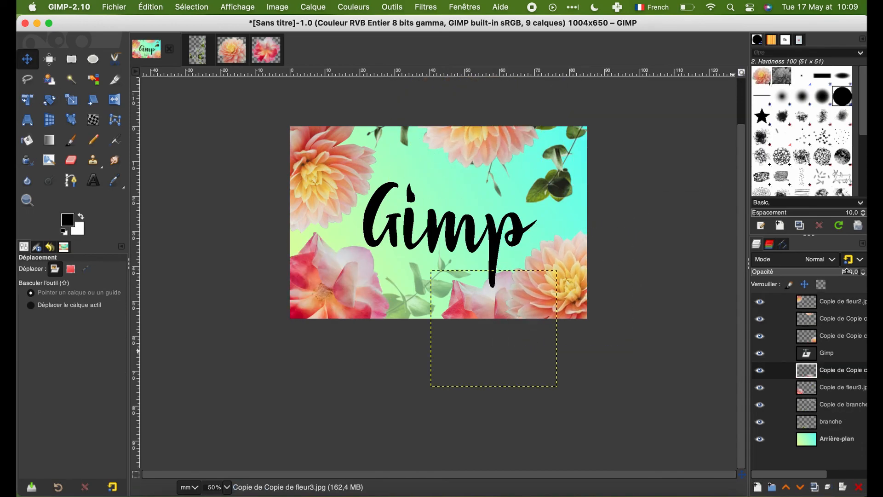
# Step: Adjust the opacity of the duplicated pink flower and hide the branche layer
pyautogui.click(847, 271)
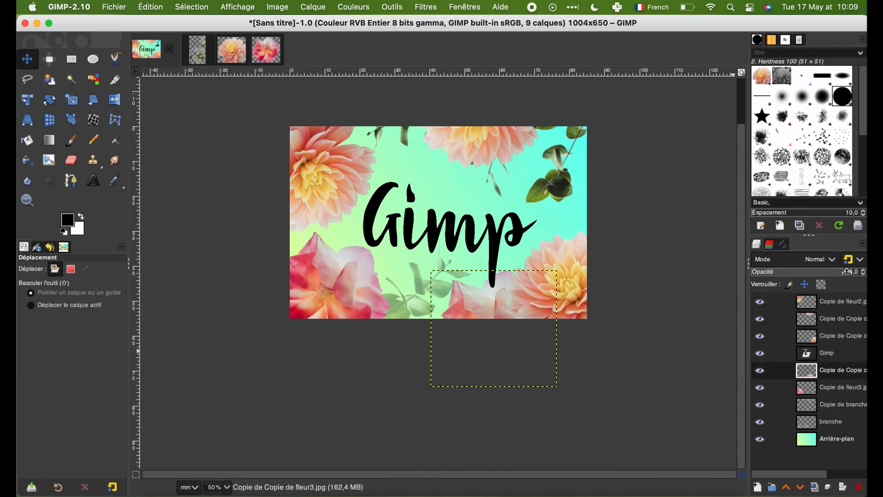
pyautogui.moveTo(864, 272); pyautogui.dragTo(866, 272)
pyautogui.click(760, 421)
# Step: Enlarge the upper-left peach flower to about 45 mm wide and move it slightly up and inward
pyautogui.click(842, 301)
pyautogui.click(72, 99)
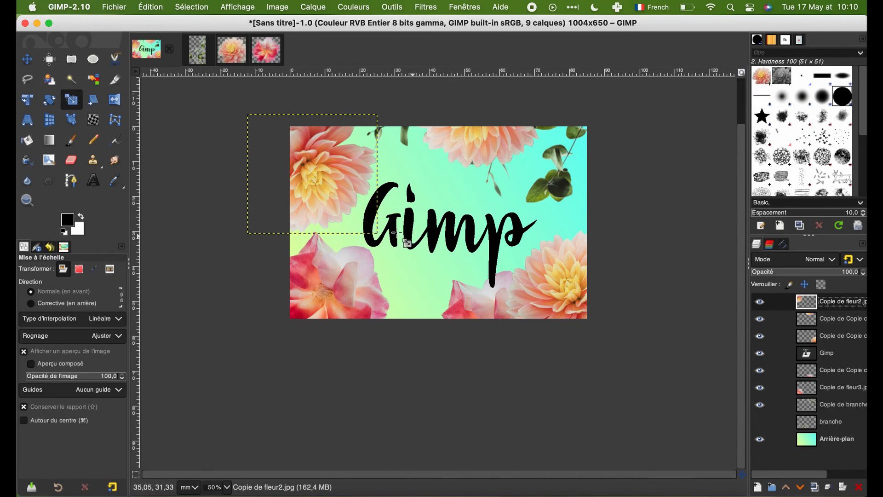
pyautogui.moveTo(379, 233); pyautogui.dragTo(406, 260)
pyautogui.click(701, 151)
pyautogui.click(27, 59)
pyautogui.moveTo(326, 187); pyautogui.dragTo(339, 173)
# Step: Enlarge the lower-right peach flower to about 45 mm wide
pyautogui.click(842, 336)
pyautogui.click(71, 100)
pyautogui.moveTo(506, 231); pyautogui.dragTo(478, 207)
pyautogui.click(701, 152)
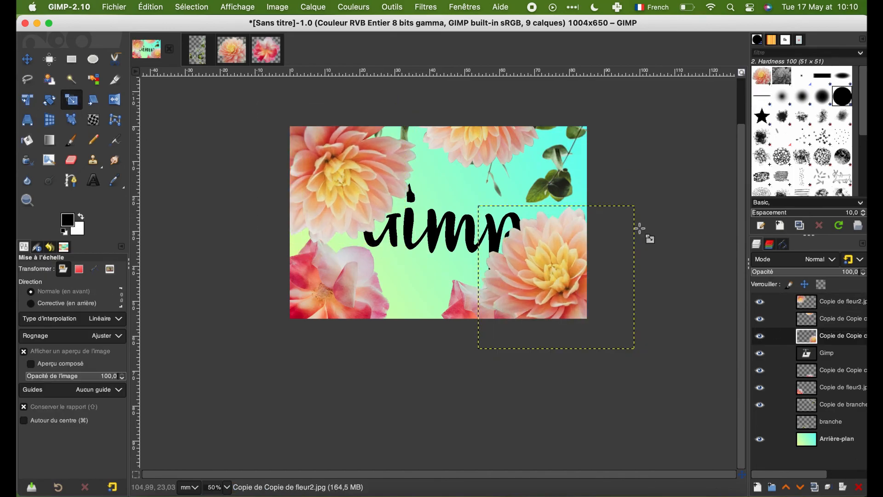
# Step: Lower the lower-right and upper-left peach flower layers beneath the Gimp lettering
pyautogui.click(801, 488)
pyautogui.click(842, 301)
pyautogui.click(801, 489)
pyautogui.click(801, 489)
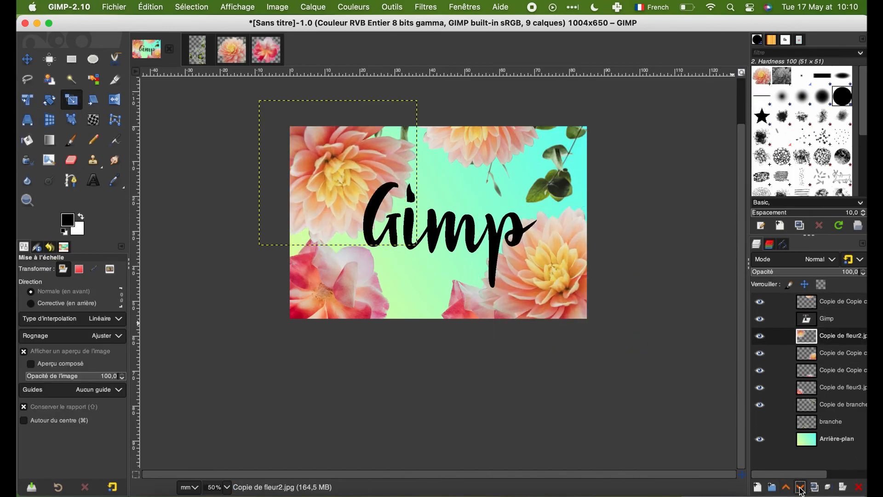